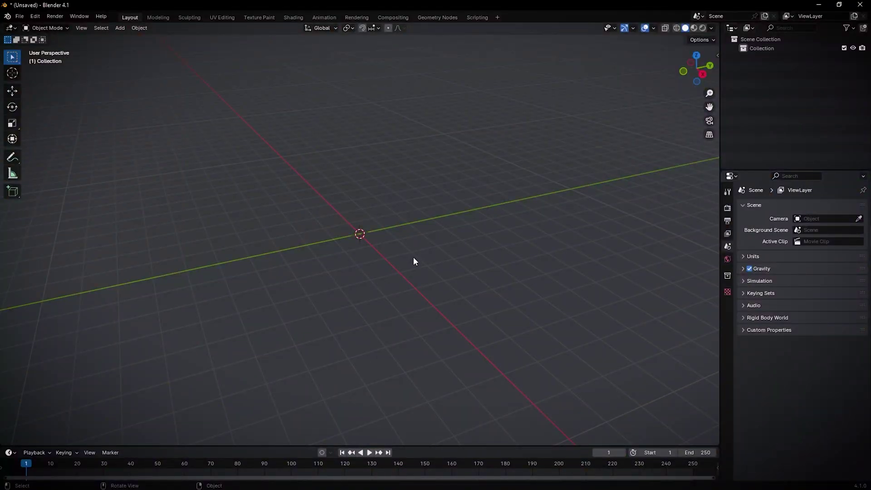
- Add a UV sphere at the origin and apply a level 2 Catmull-Clark Subdivision modifier to it
key(shift+a)
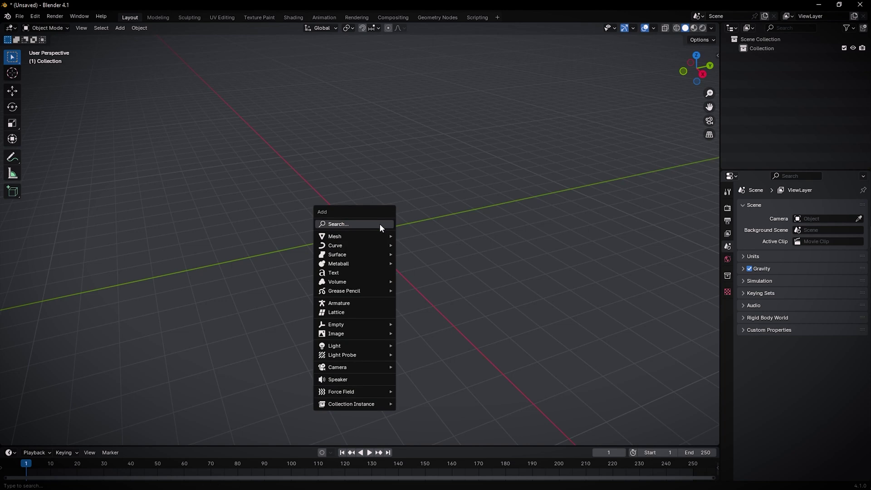
mouse_move(371, 235)
click(418, 263)
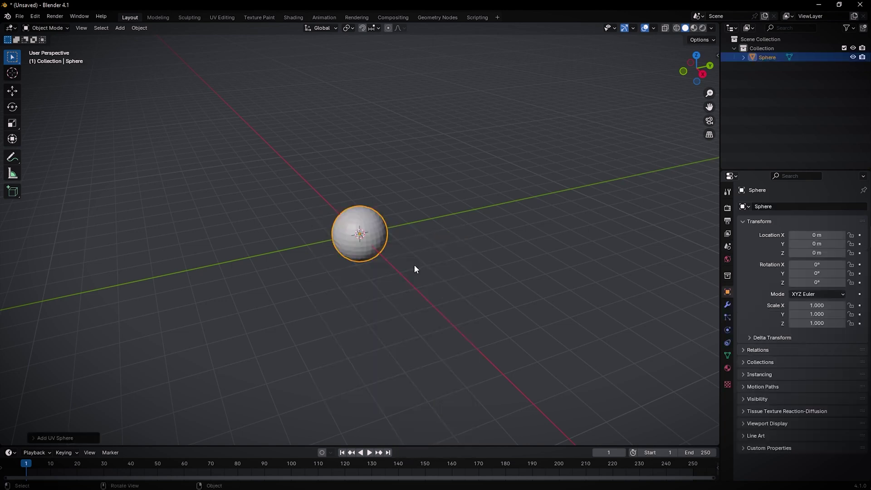
key(ctrl+2)
click(727, 304)
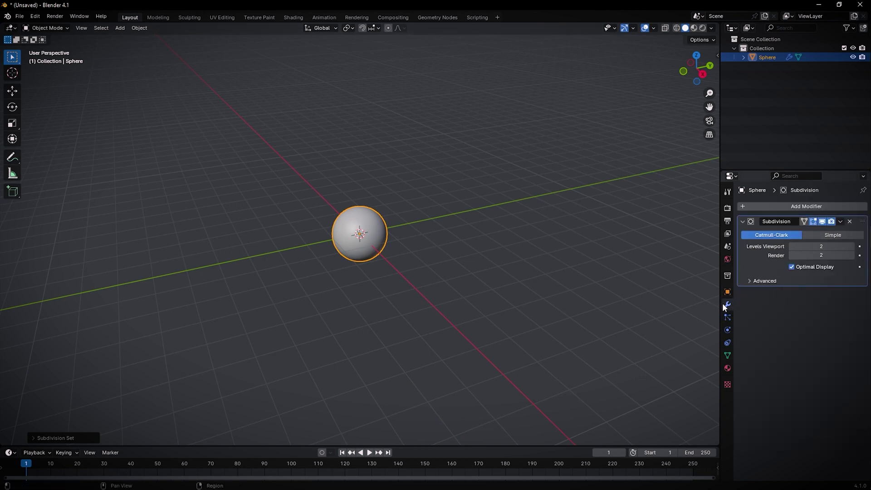
click(840, 221)
click(818, 229)
- Shade the sphere smooth and raise it along the Z axis so it sits roughly on the ground plane
right_click(348, 220)
key(Escape)
right_click(367, 225)
click(363, 224)
middle_drag(434, 296, 421, 263)
key(g)
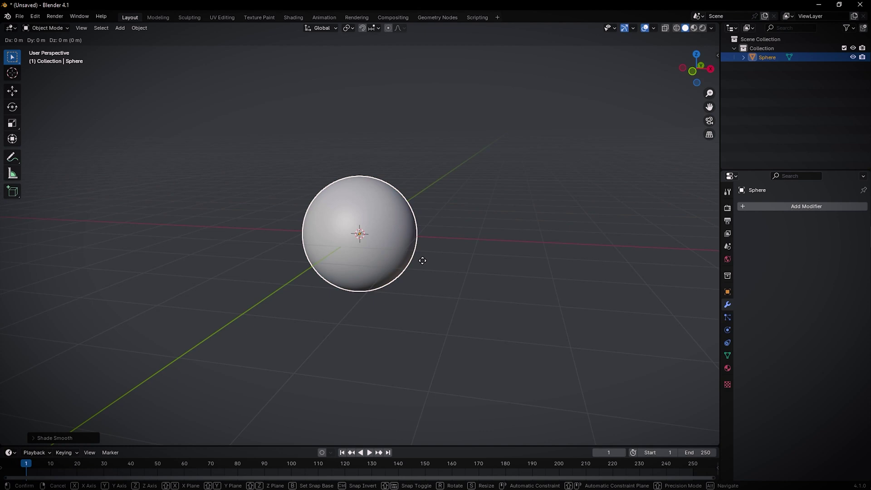
key(z)
click(312, 113)
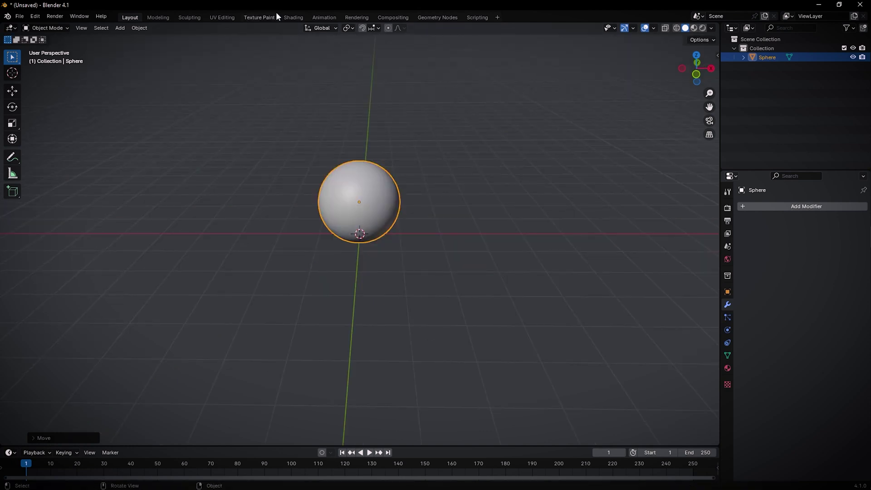
- Switch to the Shading workspace and create a new material named dirt on the sphere
click(291, 16)
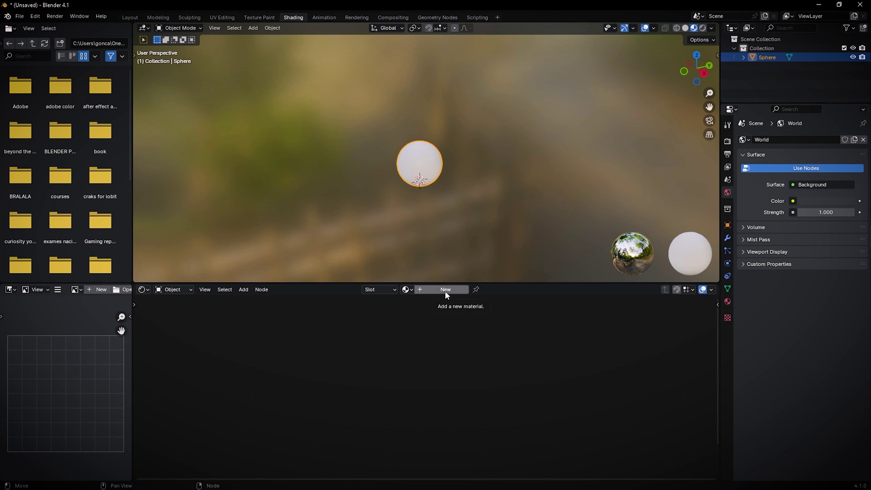
click(446, 295)
click(438, 289)
key(ctrl+a)
text(dirt)
key(Return)
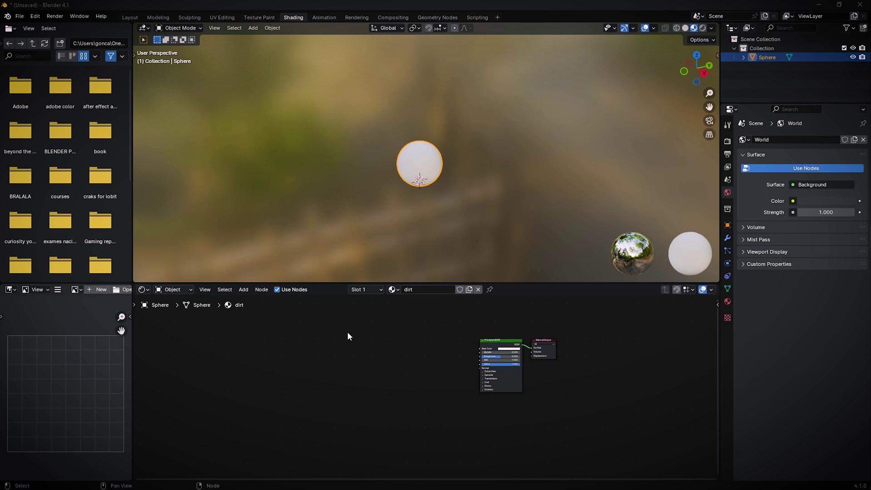
- Add a Noise Texture node ahead of the Principled BSDF in the dirt material
key(shift+a)
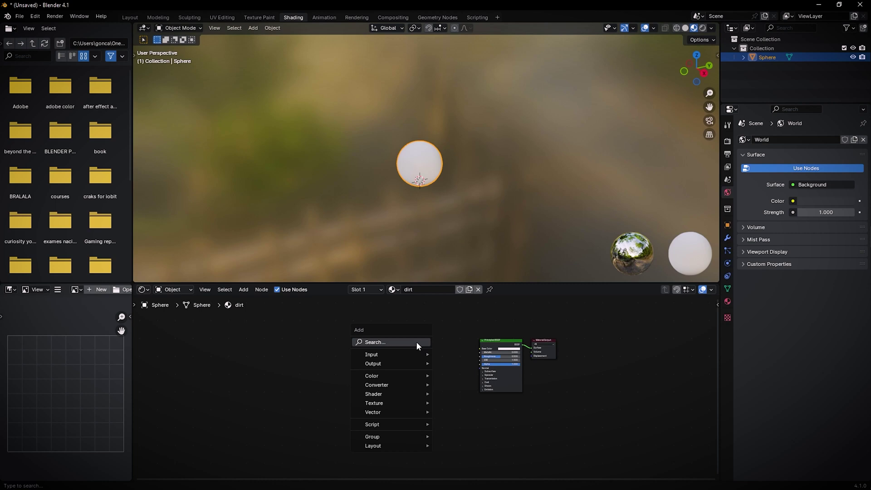
click(415, 341)
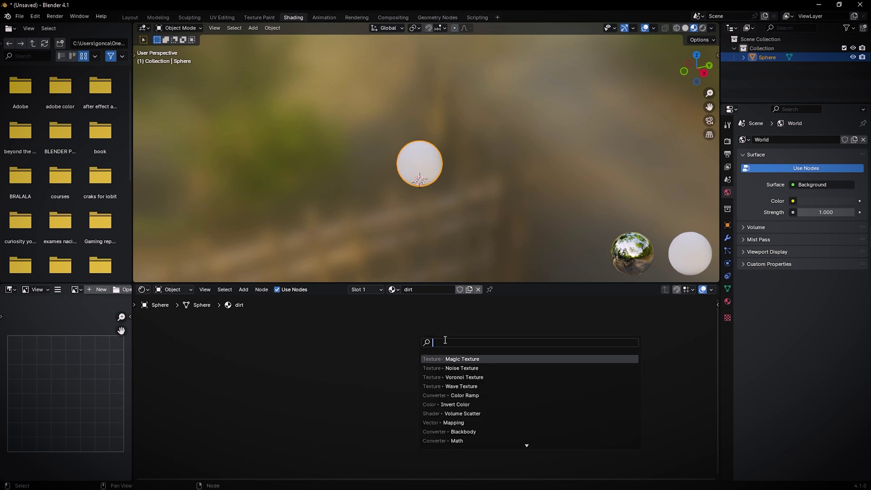
click(481, 367)
click(290, 340)
middle_drag(290, 340, 399, 356)
scroll(408, 356, up, 2)
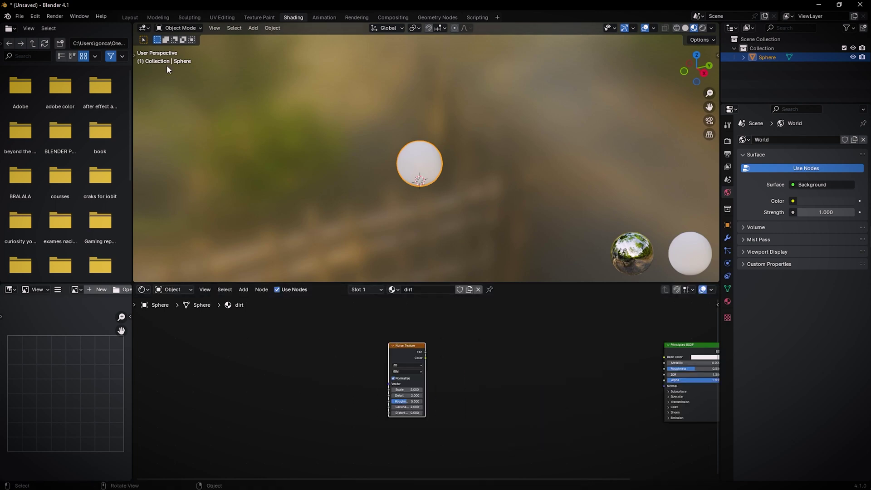
- Search the add-ons in the preferences for "node" to check whether Node Wrangler is enabled
click(35, 17)
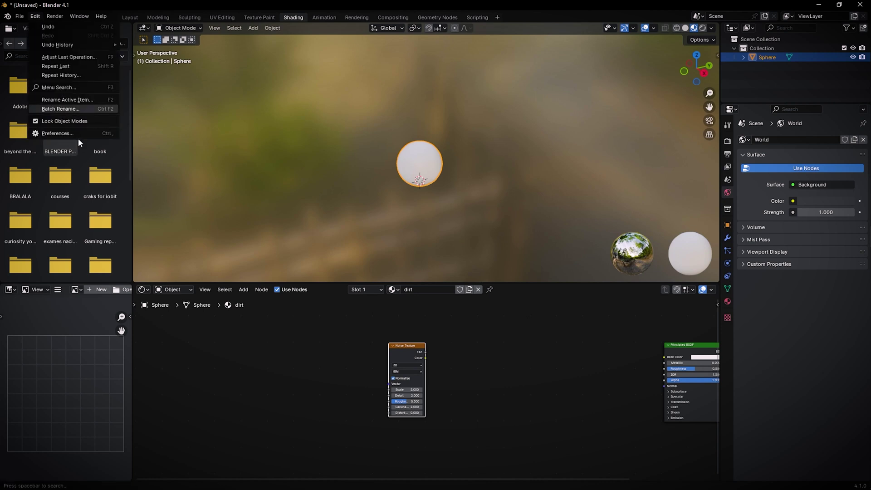
click(73, 133)
click(24, 98)
click(262, 34)
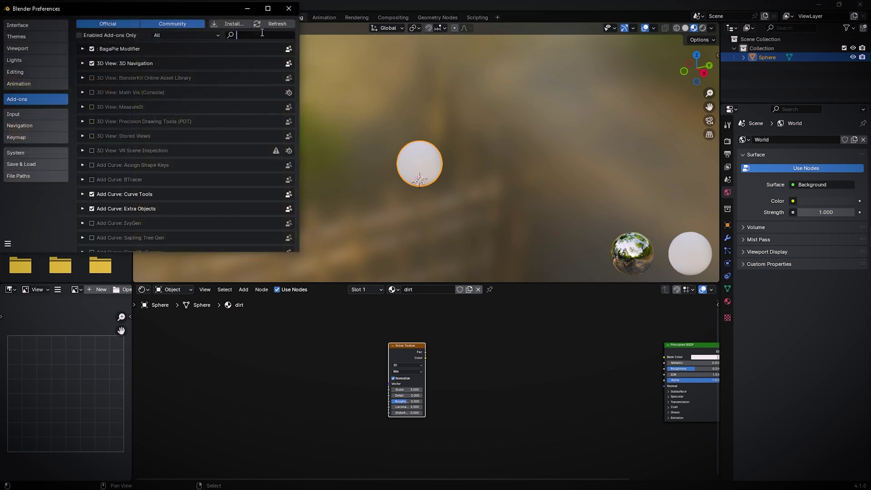
text(node)
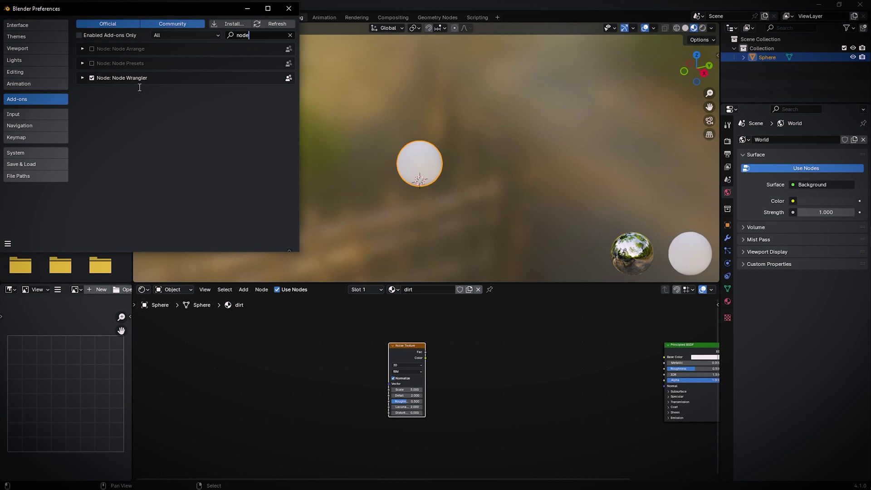
click(288, 9)
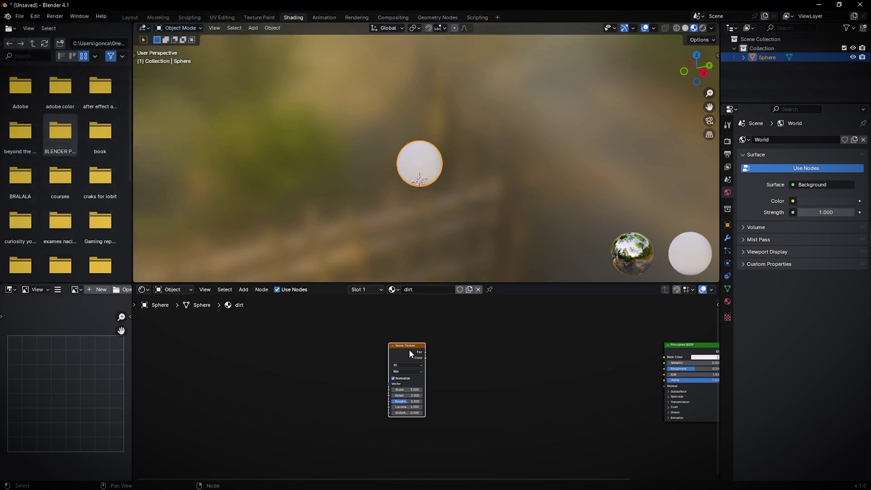
- Add Texture Coordinate and Mapping nodes to the Noise Texture, and feed the Mapping node from the Object output
key(ctrl+t)
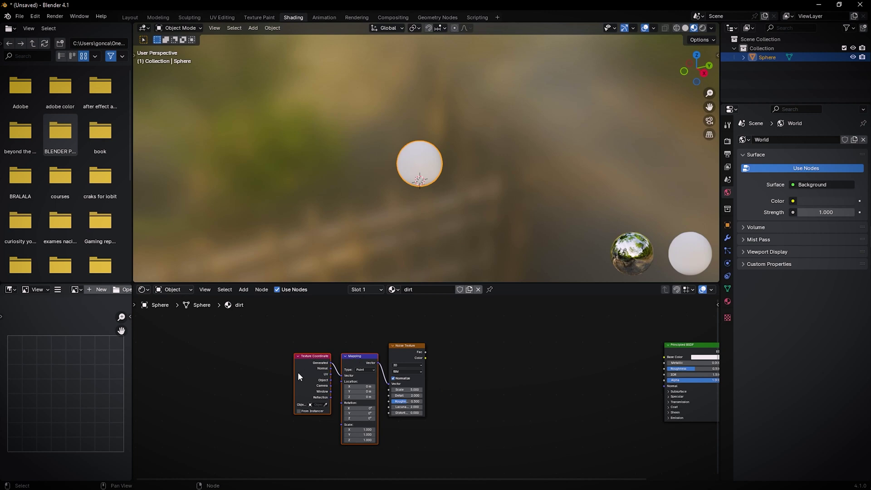
scroll(276, 369, up, 5)
middle_drag(252, 364, 257, 301)
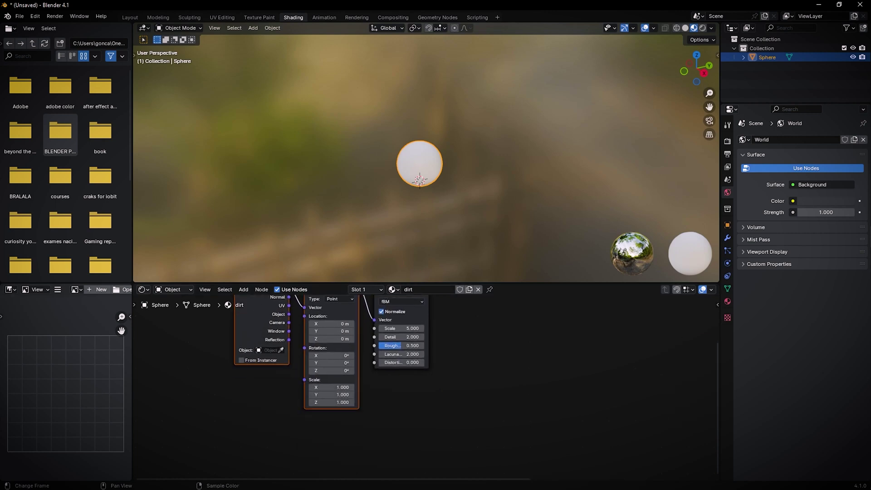
drag(289, 314, 304, 308)
middle_drag(466, 338, 427, 445)
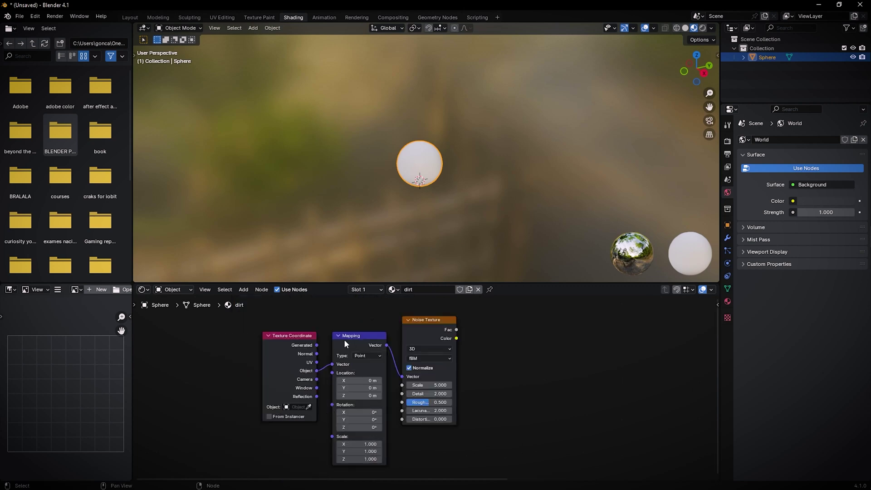
- Delete the Mapping node and link the Object coordinates directly to the Noise Texture's Vector input
click(339, 344)
key(x)
drag(316, 370, 402, 376)
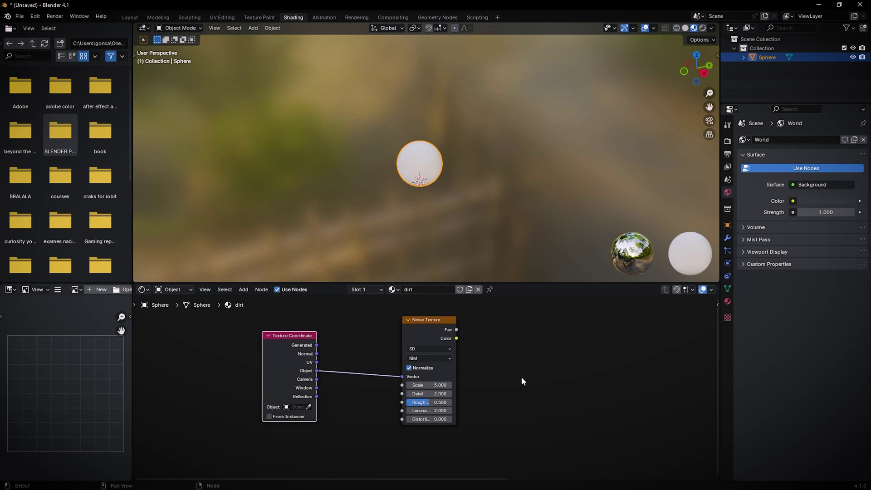
- Link the Noise Texture's Fac output to the Principled BSDF's Base Color
scroll(498, 383, down, 3)
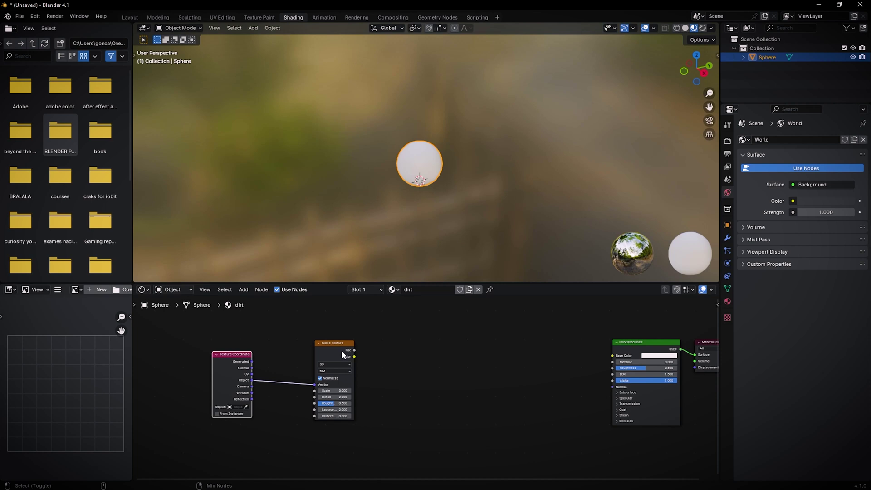
drag(353, 351, 612, 356)
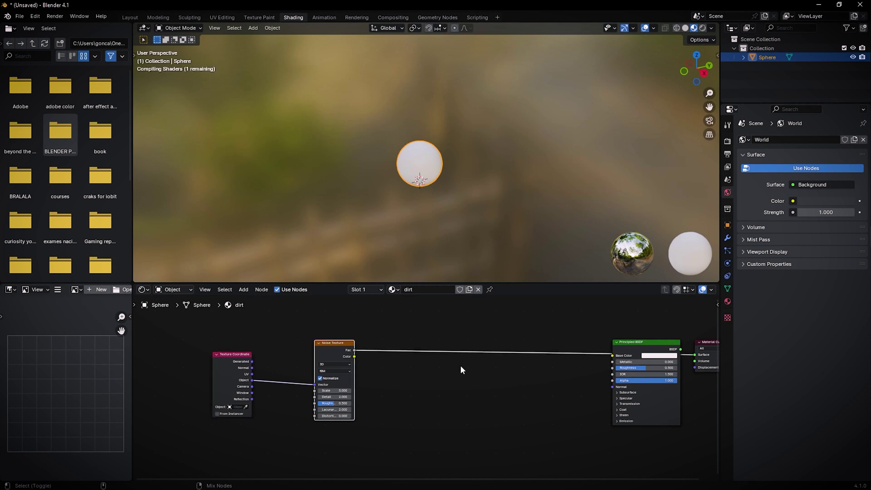
- Set the Noise Texture's Scale to 10 and its Detail to 15
scroll(355, 384, up, 2)
scroll(355, 384, up, 2)
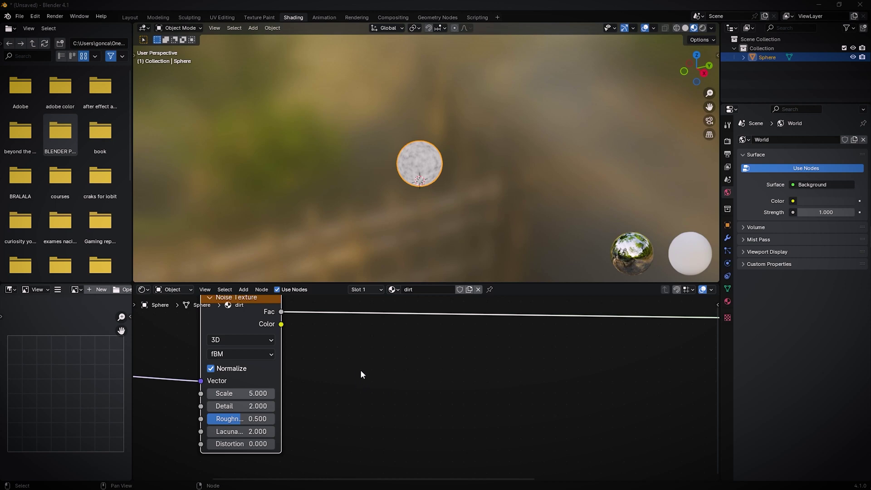
scroll(366, 374, up, 3)
middle_drag(331, 382, 451, 345)
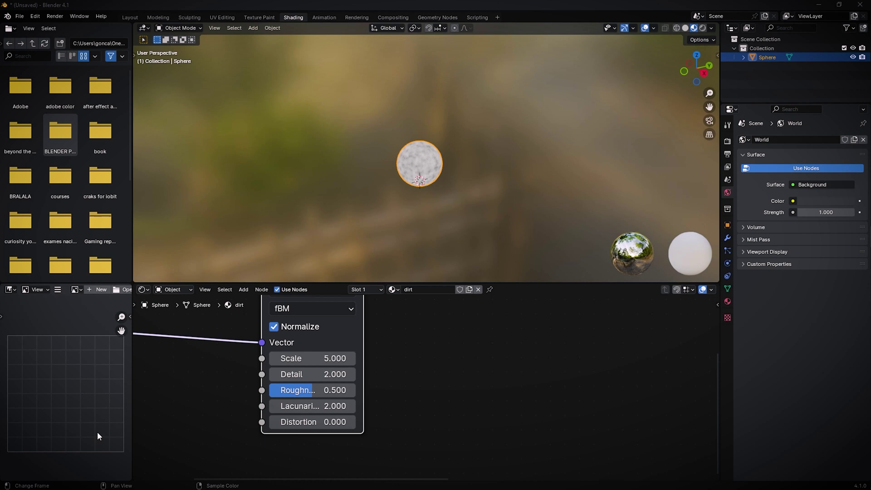
click(319, 357)
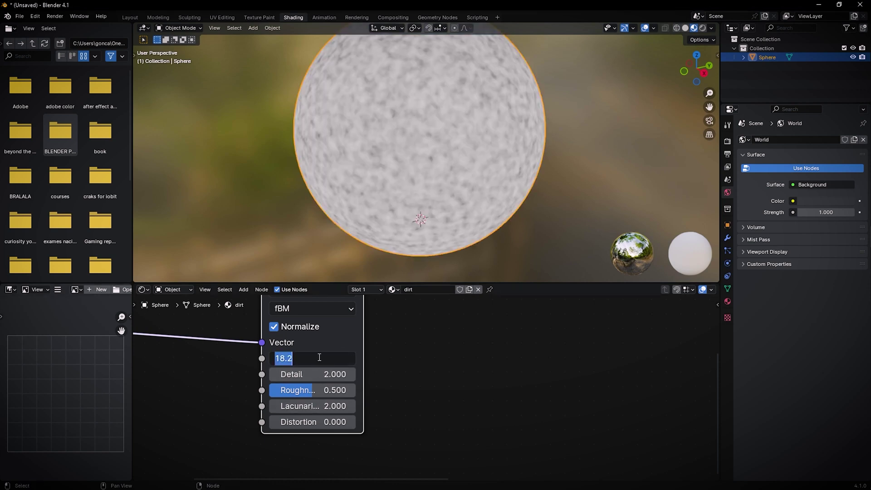
text(10)
key(Return)
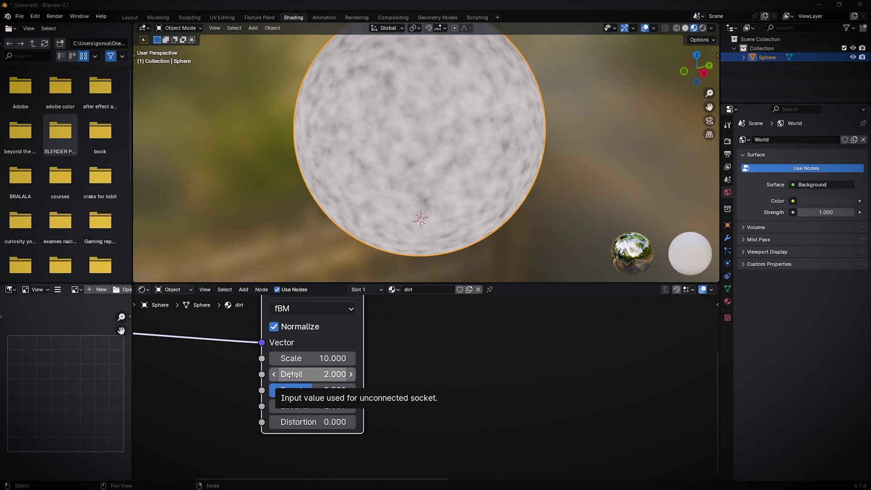
drag(287, 376, 440, 376)
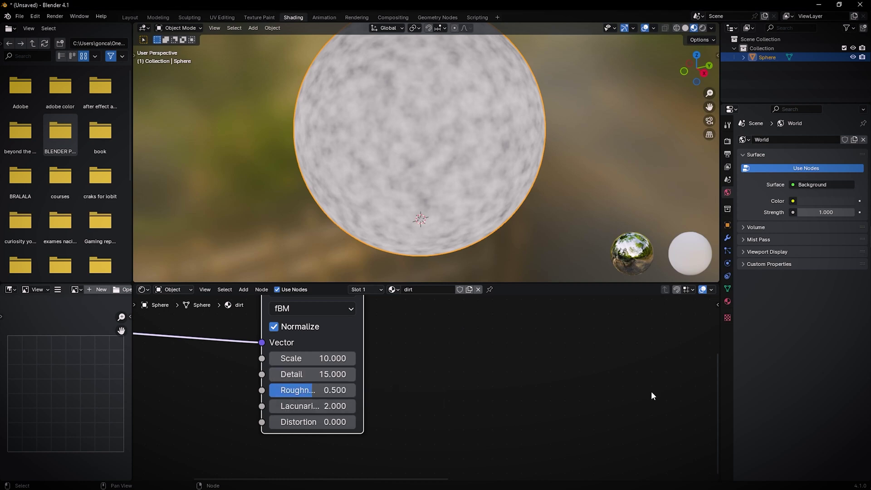
- Insert a Color Ramp between the Noise Texture and Base Color, and change its white stop to a very dark brown
scroll(330, 405, down, 3)
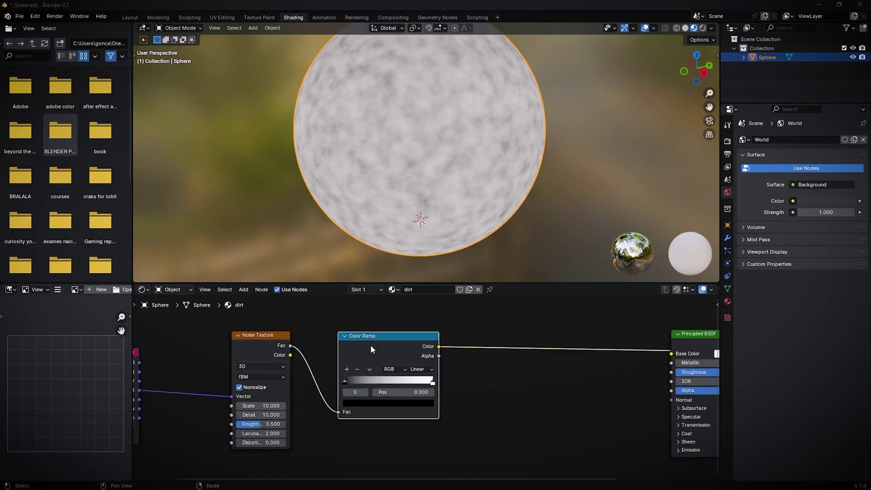
drag(370, 345, 454, 320)
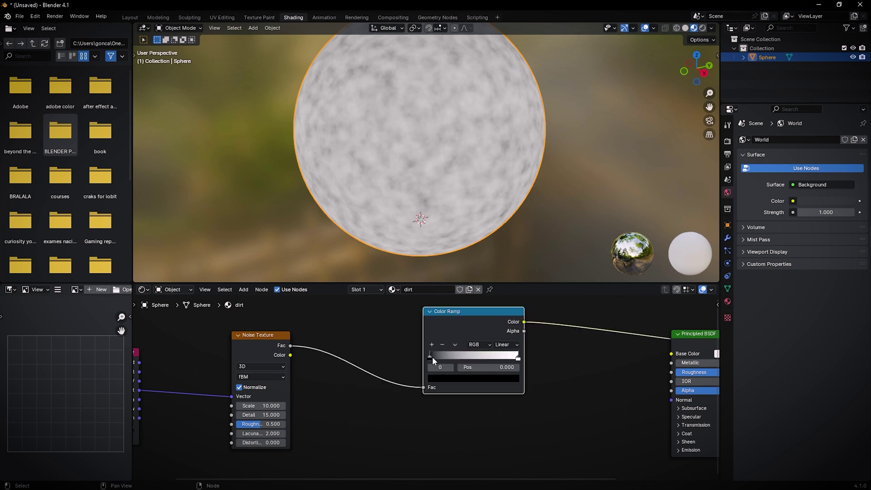
click(518, 358)
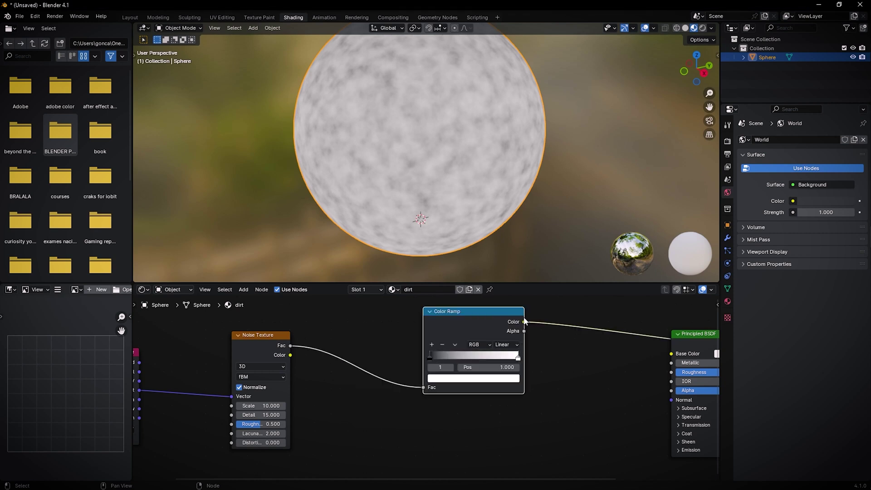
middle_drag(622, 375, 423, 401)
click(308, 400)
drag(313, 318, 312, 333)
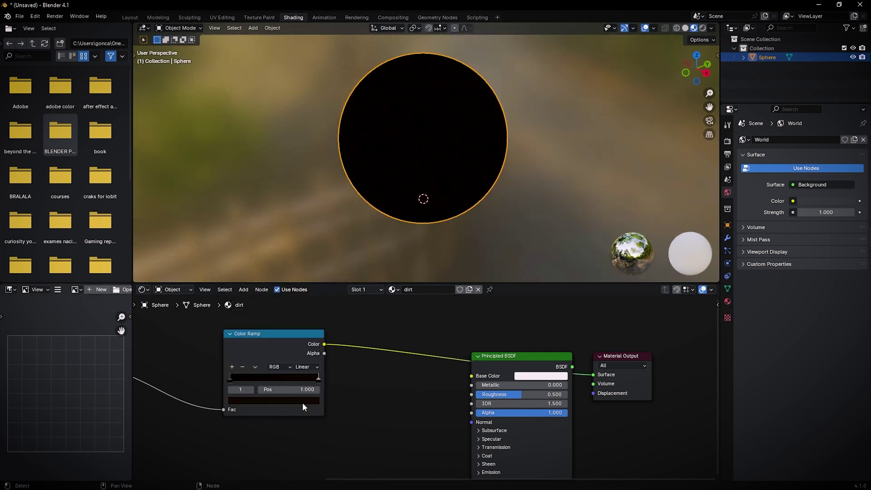
click(302, 402)
- Add a third stop in the middle of the Color Ramp and give it a dark brown colour
click(231, 367)
drag(274, 379, 271, 383)
click(274, 402)
drag(312, 336, 476, 377)
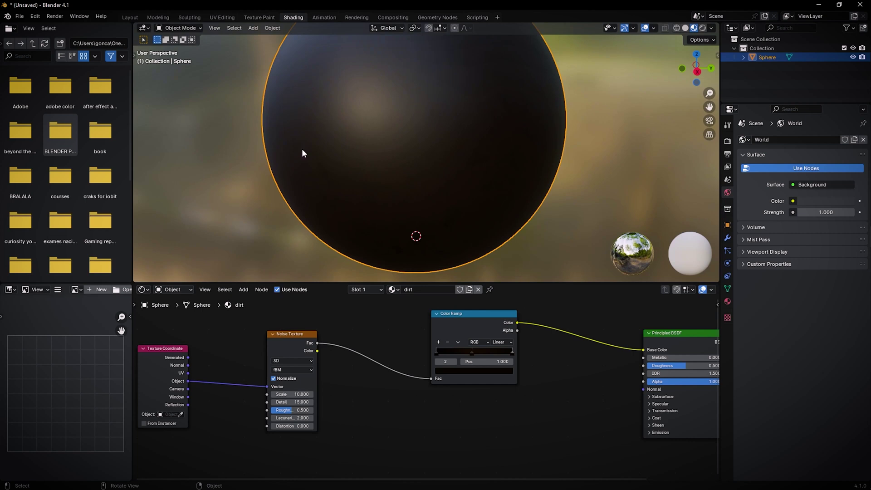
- Duplicate the Color Ramp with its Noise Texture link and place the copy below the original
scroll(344, 168, down, 3)
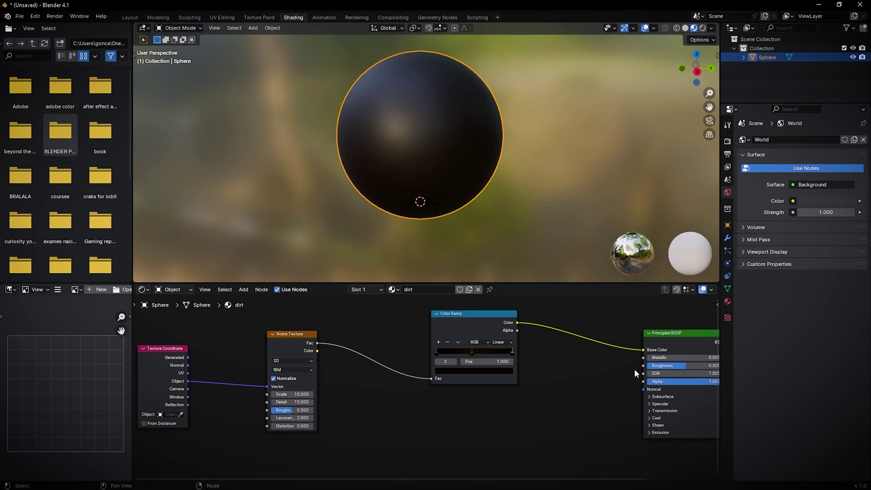
click(436, 326)
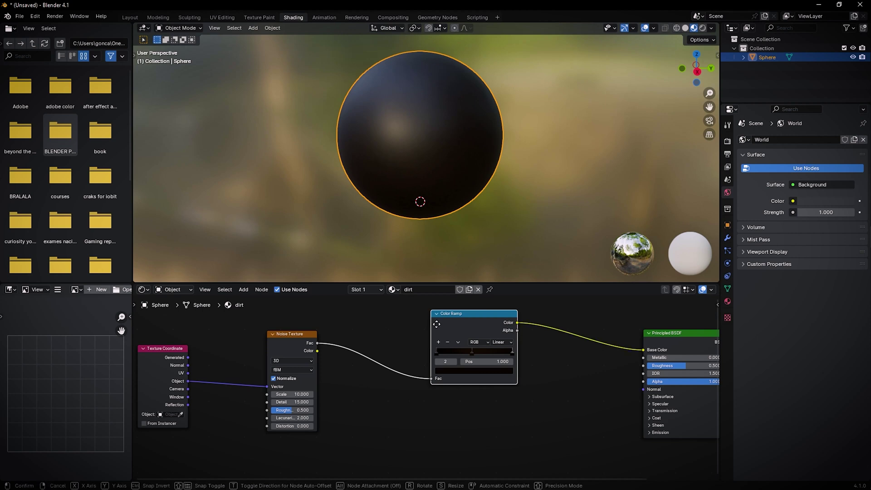
key(ctrl+shift+d)
click(449, 417)
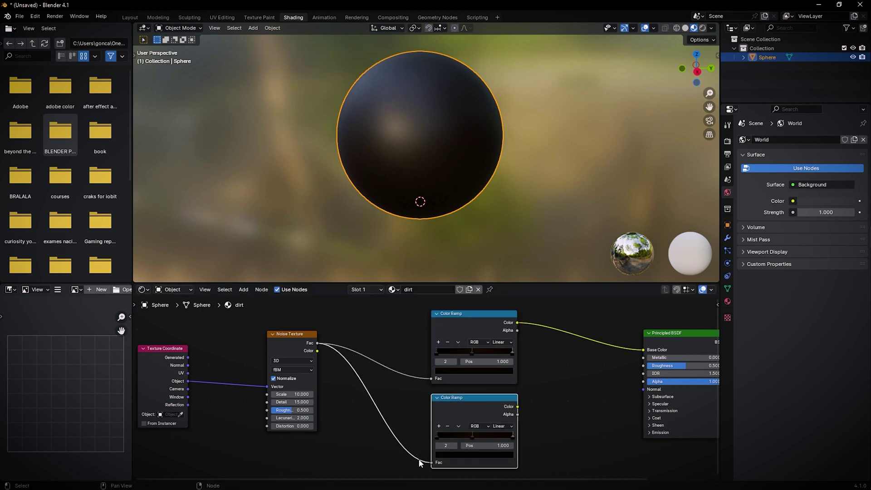
- Link the duplicate Color Ramp's Color output to the Principled BSDF's Roughness and reset the duplicate to its default black-to-white gradient
drag(517, 406, 643, 365)
key(BackSpace)
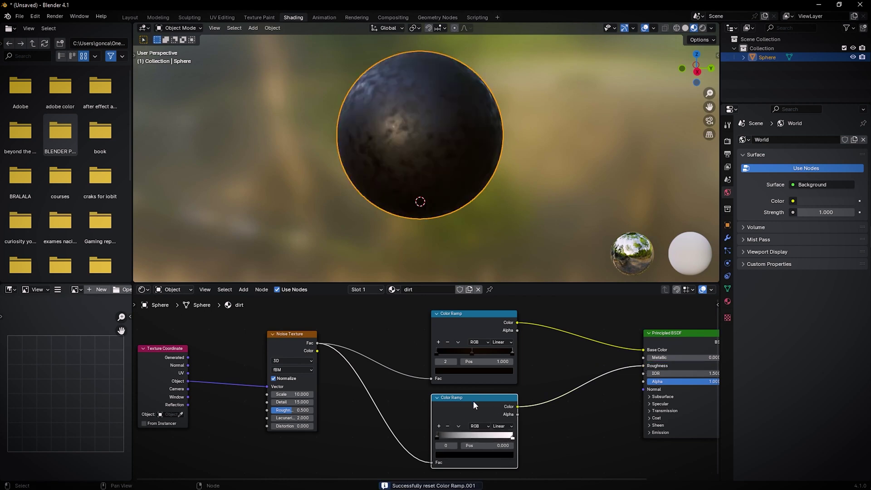
key(KP_Decimal)
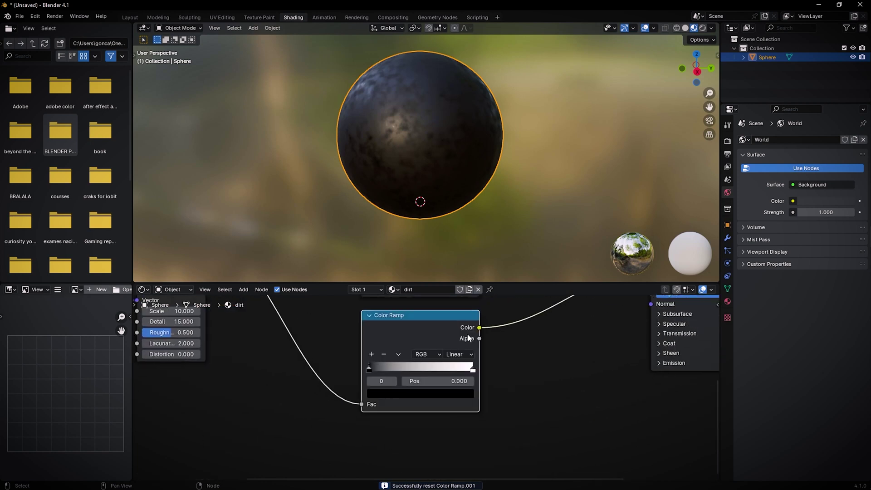
- Preview the roughness Color Ramp alone on the sphere and move its black stop to 0.350
ctrl+shift+click(414, 333)
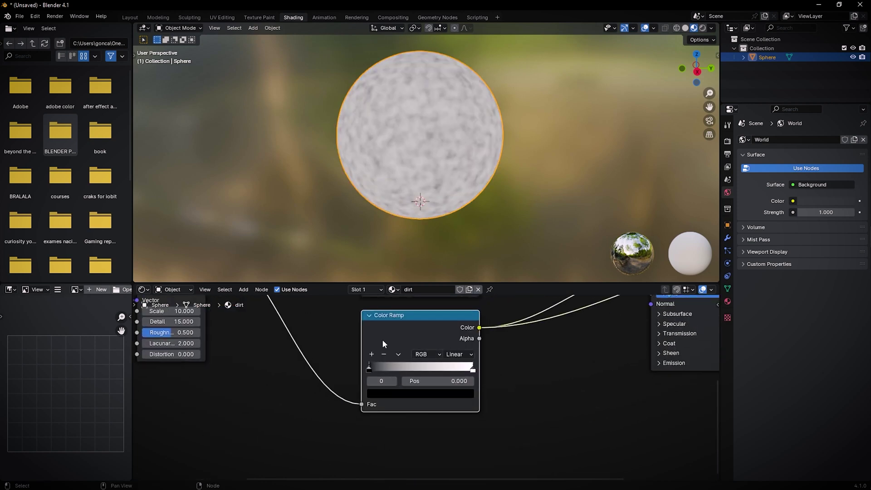
drag(369, 368, 402, 369)
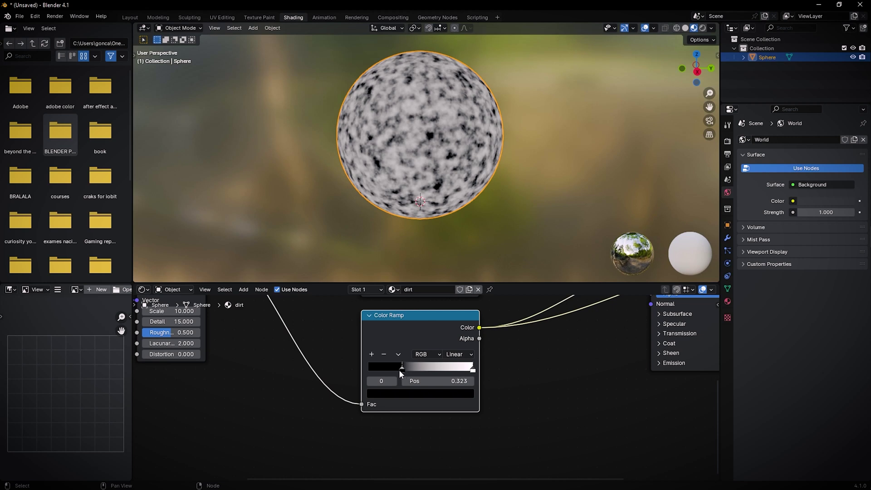
drag(401, 369, 405, 369)
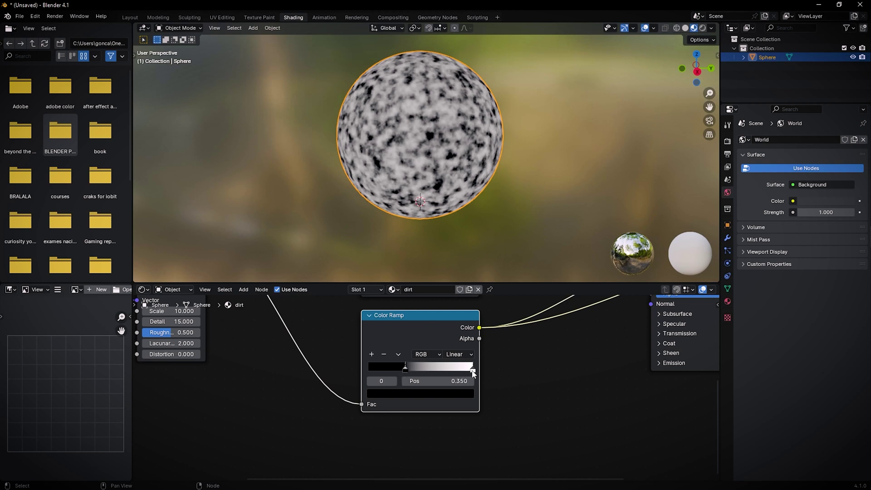
click(473, 370)
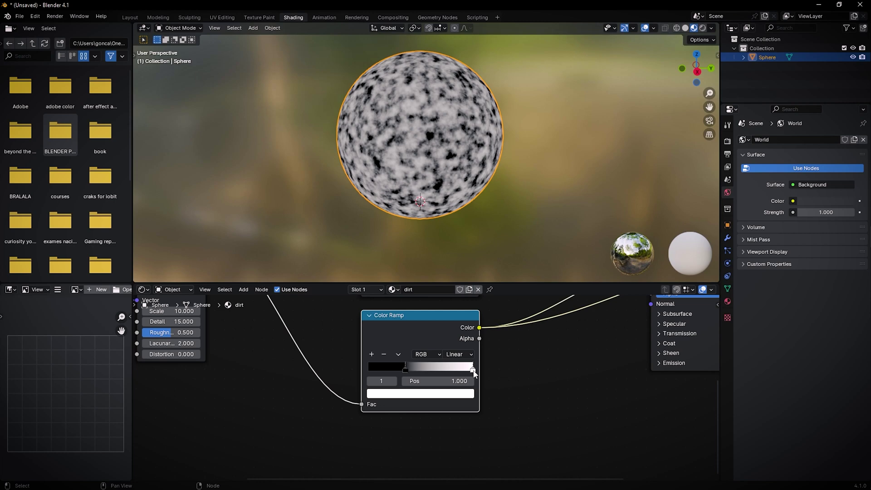
scroll(449, 335, down, 3)
drag(391, 303, 510, 327)
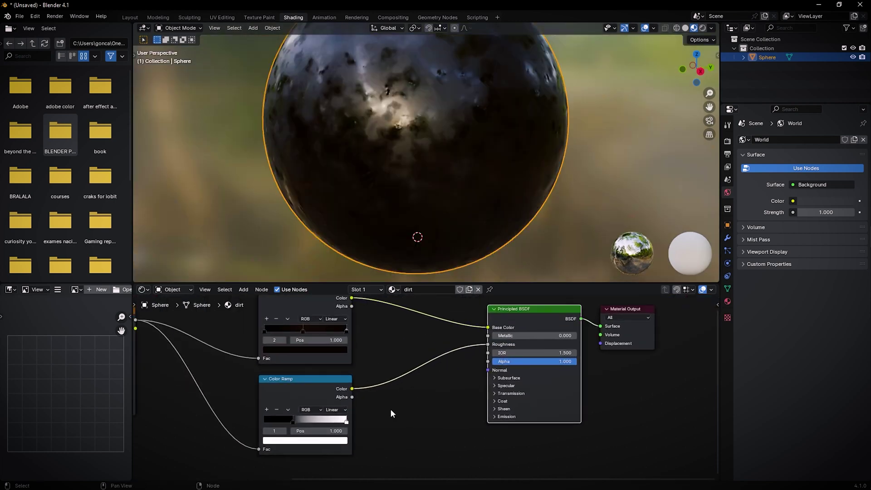
- Move the roughness Color Ramp's black stop to about 0.07 and its white stop to 0.714
middle_drag(390, 410, 450, 390)
drag(353, 398, 327, 401)
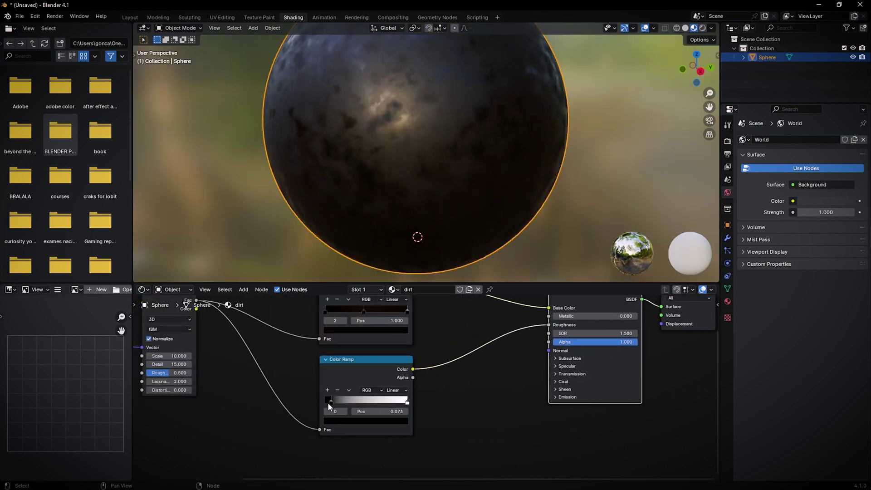
mouse_move(406, 402)
mouse_down()
mouse_move(371, 403)
mouse_move(384, 403)
mouse_up()
middle_drag(449, 149, 474, 123)
scroll(474, 123, down, 5)
scroll(322, 415, down, 2)
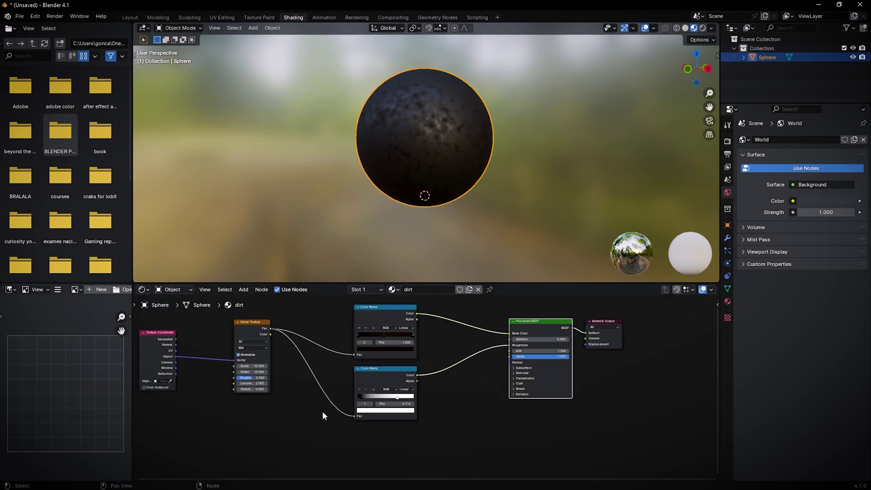
- Duplicate the roughness Color Ramp with its Noise Texture link, place the copy below, and shift the Noise Texture closer to the Texture Coordinate node
scroll(317, 408, up, 2)
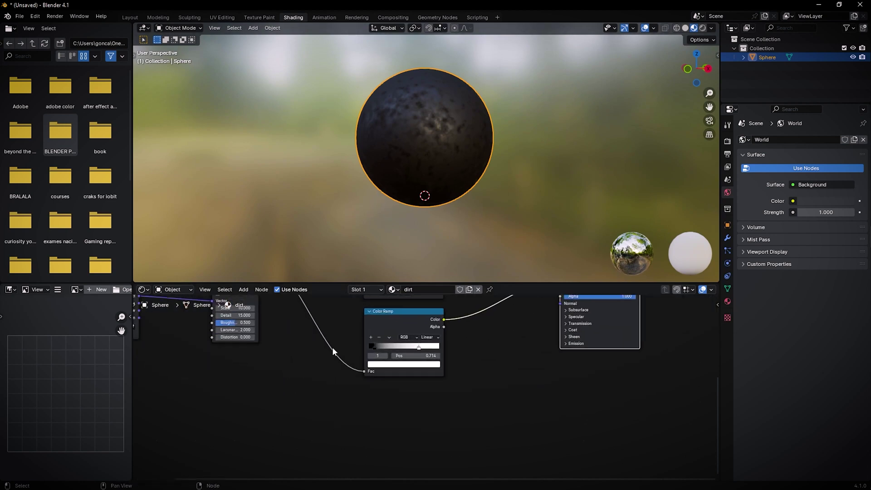
scroll(321, 385, down, 2)
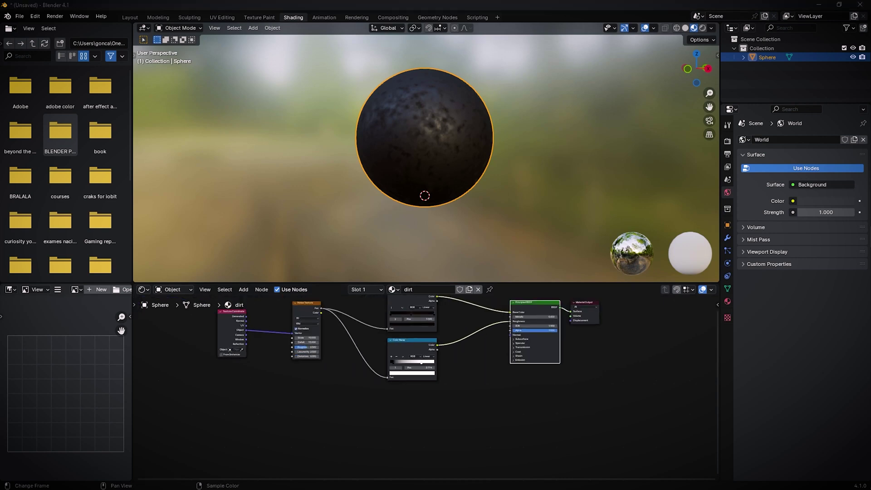
scroll(330, 356, down, 5)
middle_drag(352, 361, 356, 404)
scroll(277, 412, up, 6)
scroll(365, 334, up, 4)
click(408, 383)
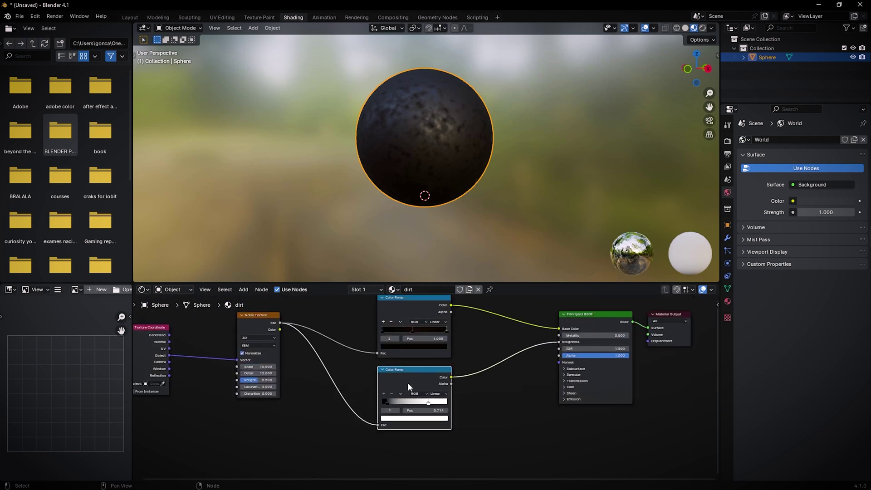
key(shift+d)
click(321, 434)
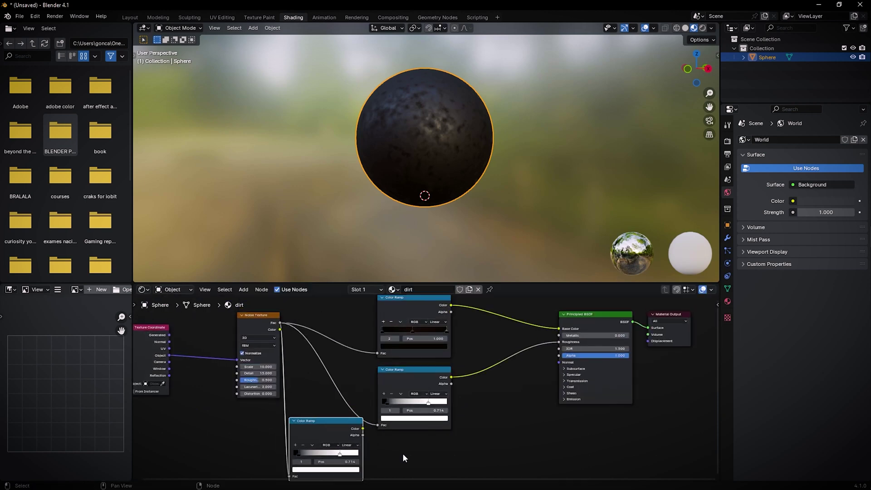
drag(247, 341, 216, 339)
middle_drag(287, 406, 276, 362)
drag(324, 391, 298, 403)
- Add a Bump node beside the new Color Ramp and link the ramp's Color output to the Bump's Height
middle_drag(427, 425, 443, 410)
key(shift+a)
mouse_move(444, 412)
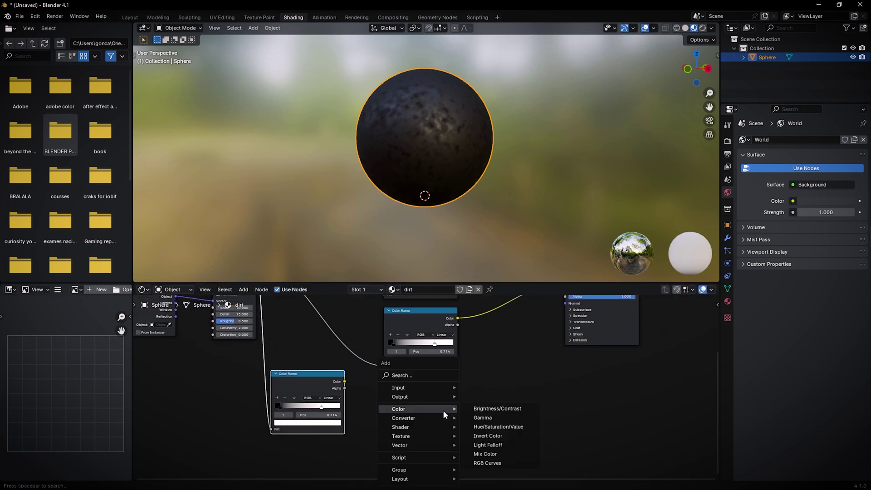
key(shift+a)
key(space)
text(bum)
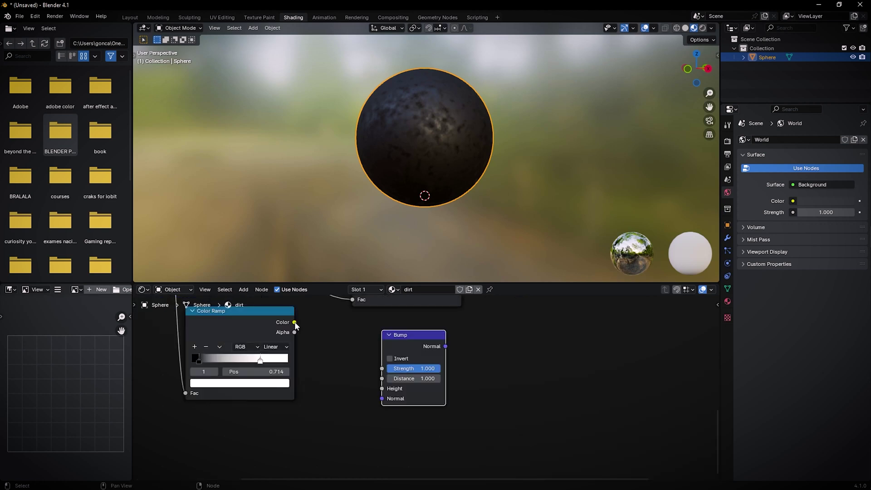
drag(295, 323, 382, 389)
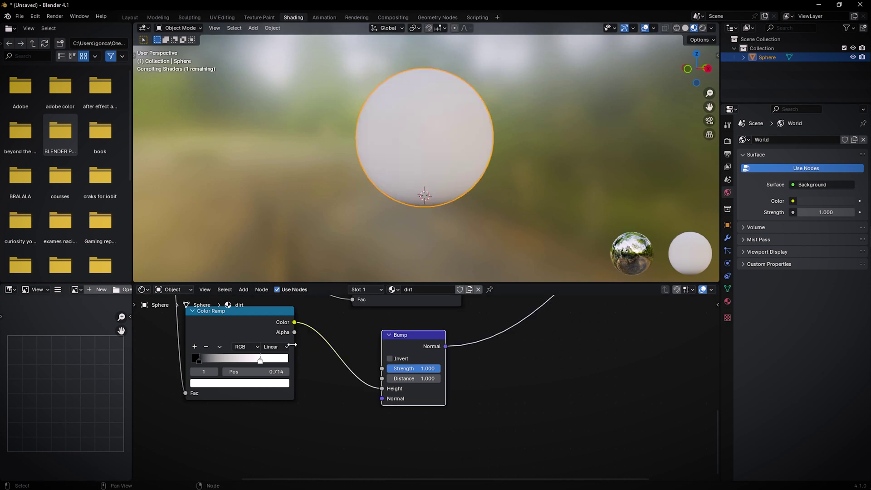
- Sharpen the bump Color Ramp's contrast by setting its black stop to about 0.4 and its white stop to 0.559
click(198, 360)
key(BackSpace)
click(259, 363)
key(BackSpace)
scroll(412, 390, up, 2)
drag(331, 376, 385, 376)
drag(462, 376, 404, 376)
scroll(398, 369, down, 2)
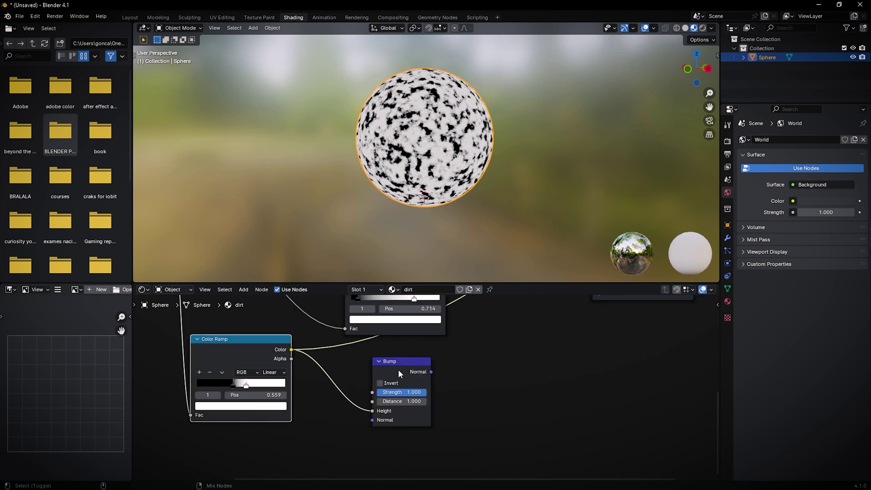
- Preview the Bump node on the sphere, try its Invert option on and off, and set its Strength to 0.333
ctrl+shift+click(398, 369)
scroll(430, 187, up, 2)
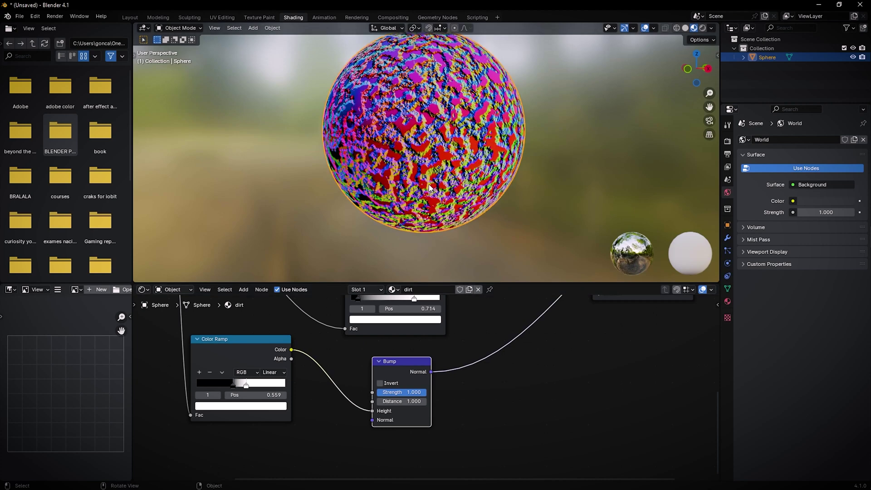
scroll(545, 421, up, 2)
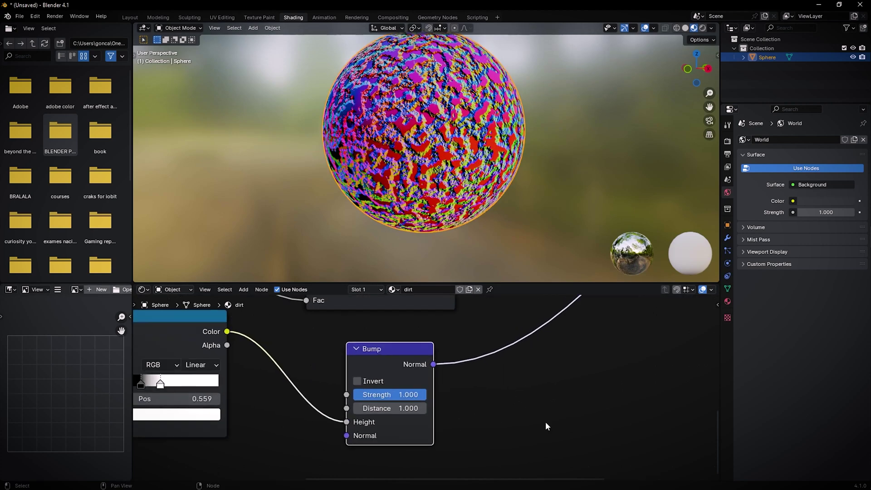
drag(449, 341, 406, 341)
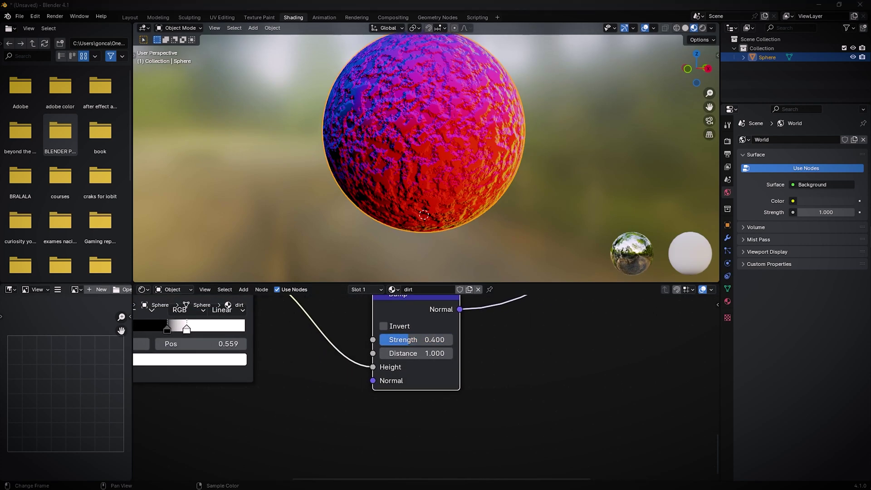
click(379, 324)
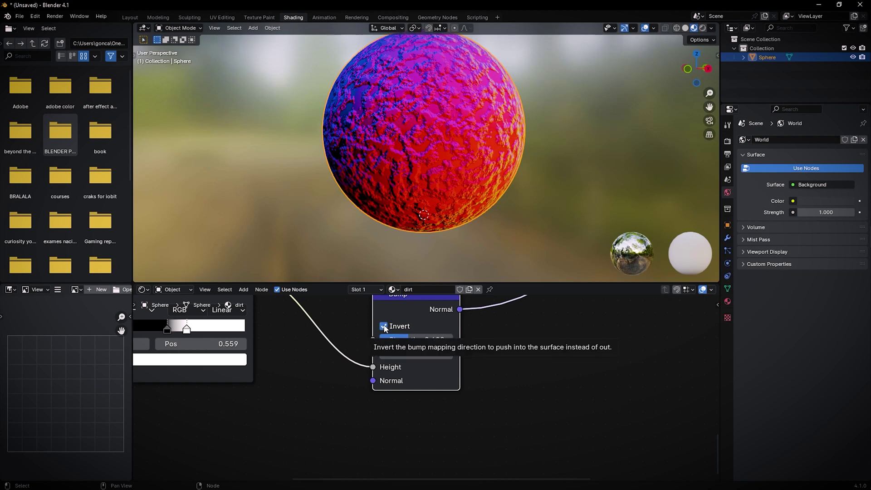
click(384, 327)
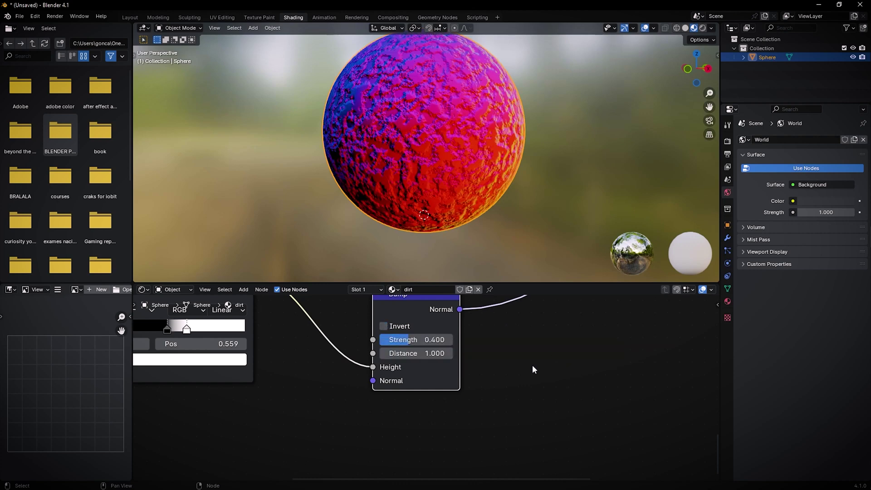
drag(422, 340, 459, 340)
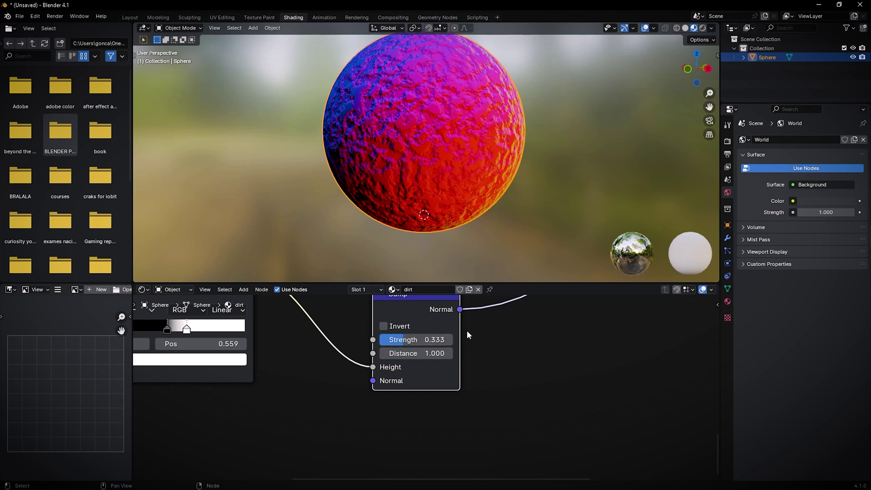
- Restore the full material preview and link the Bump's Normal output to the Principled BSDF's Normal input
scroll(473, 176, down, 4)
middle_drag(413, 176, 479, 202)
scroll(470, 175, up, 5)
scroll(464, 158, down, 3)
scroll(434, 192, up, 2)
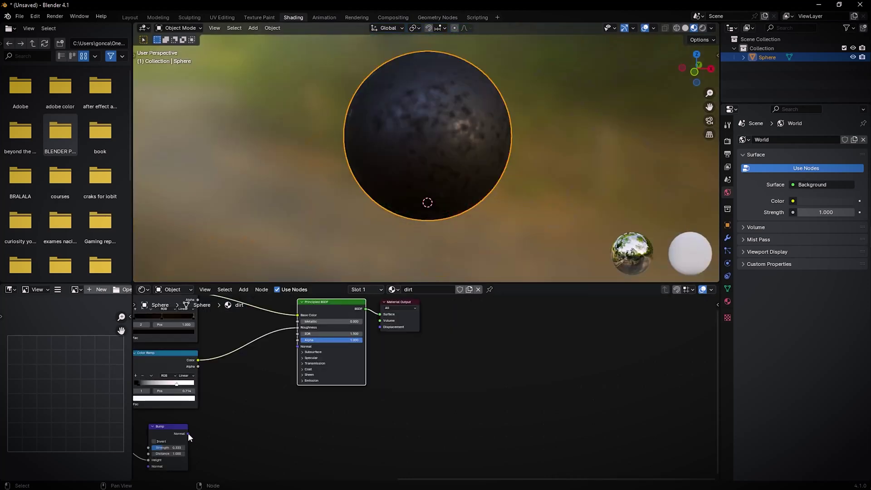
drag(187, 433, 305, 365)
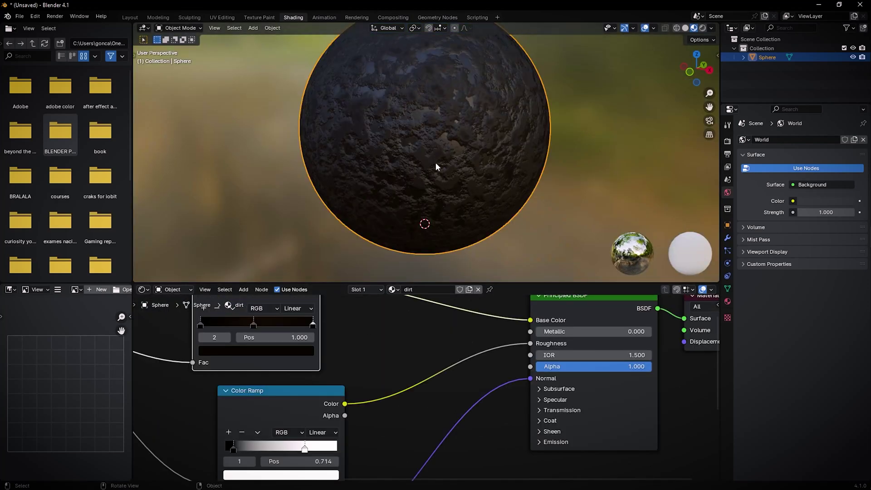
- Lighten the dark brown of the last stop in the Base Color's Color Ramp
middle_drag(356, 157, 503, 84)
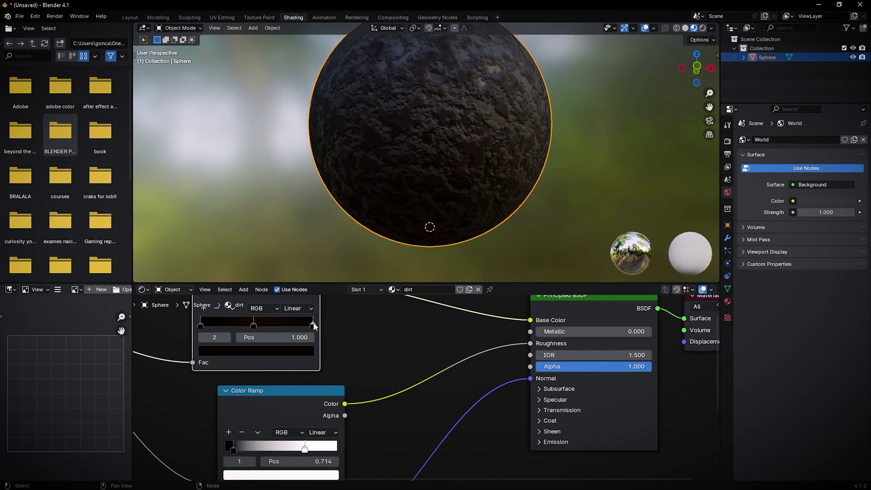
click(290, 350)
mouse_move(305, 270)
mouse_down()
mouse_move(305, 245)
mouse_move(304, 256)
mouse_up()
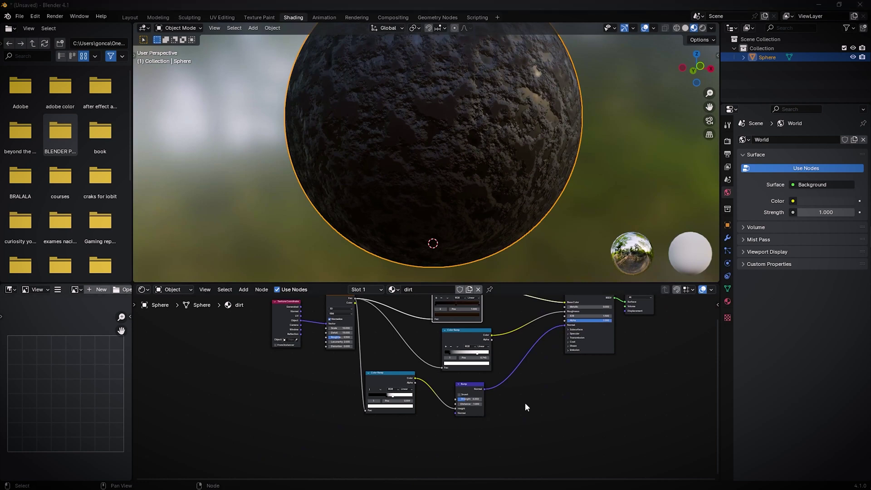
- Duplicate the Bump node, insert the copy between the first Bump and the Principled BSDF's Normal, and mute it
click(475, 386)
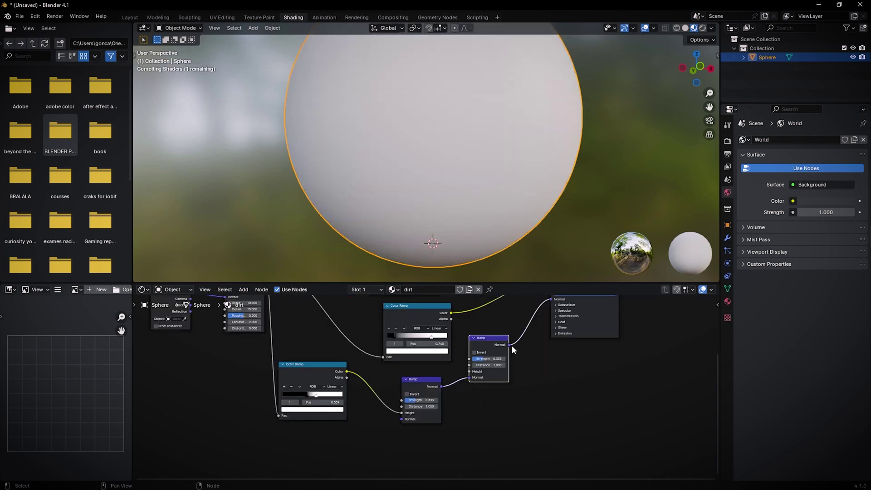
middle_drag(470, 357, 486, 353)
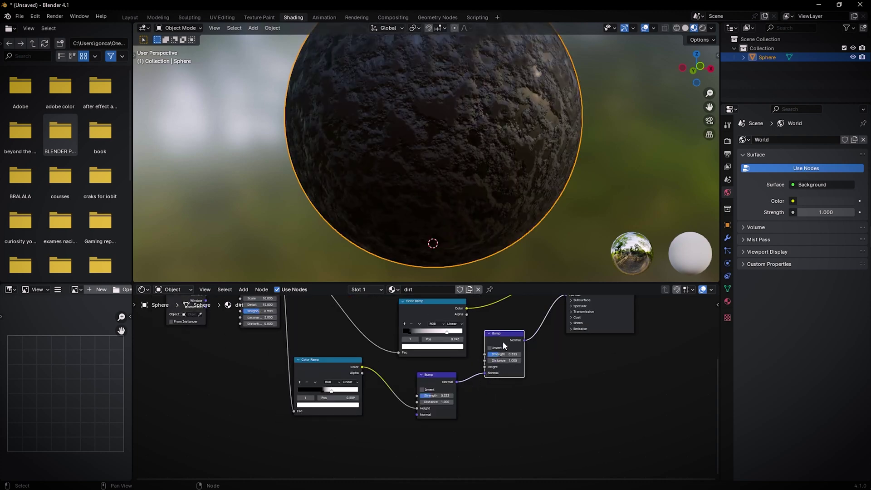
key(m)
scroll(274, 438, down, 2)
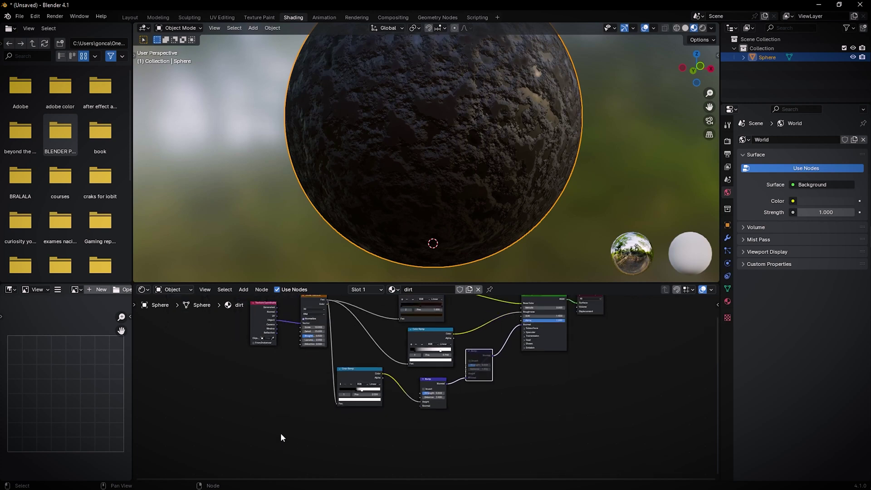
- Move the Texture Coordinate and Noise Texture nodes away from the Color Ramps to make room in the node tree
middle_drag(229, 418, 361, 421)
scroll(437, 376, up, 5)
middle_drag(437, 377, 378, 447)
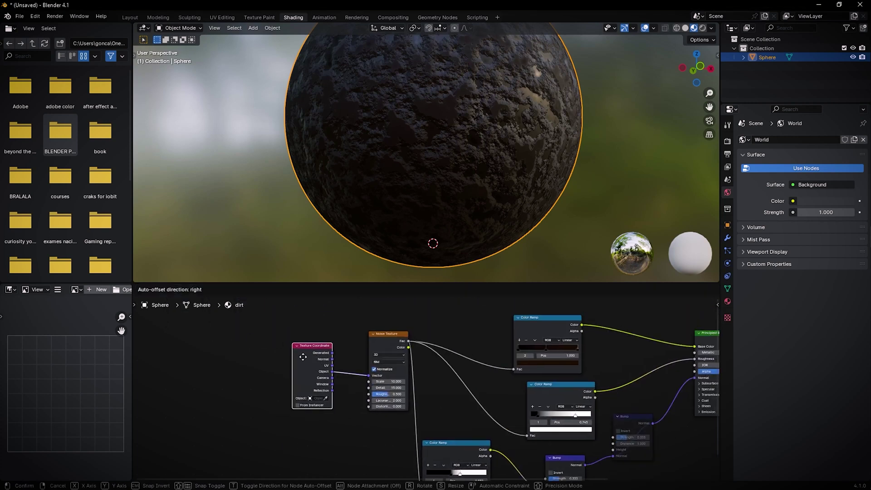
drag(314, 355, 234, 365)
drag(384, 338, 278, 338)
middle_drag(280, 355, 399, 342)
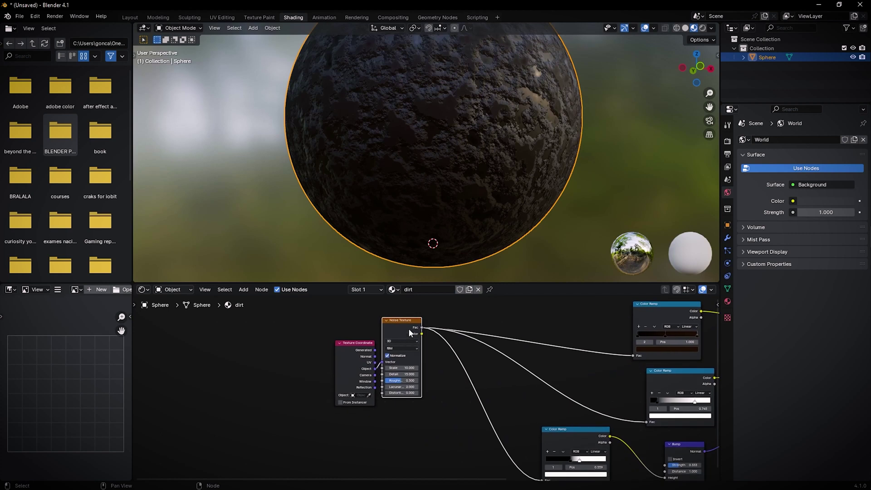
drag(410, 329, 446, 335)
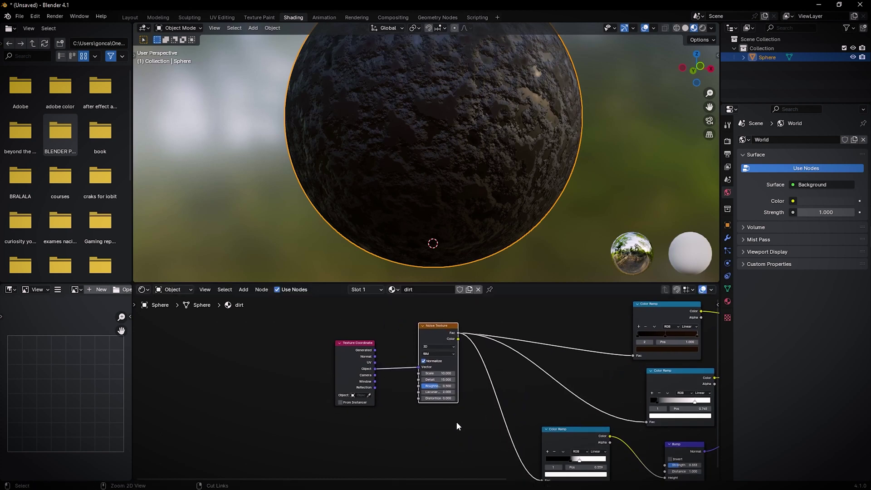
- Duplicate the Noise Texture with its Object coordinate link, place the copy below, and move the Texture Coordinate node slightly farther away
key(shift+d)
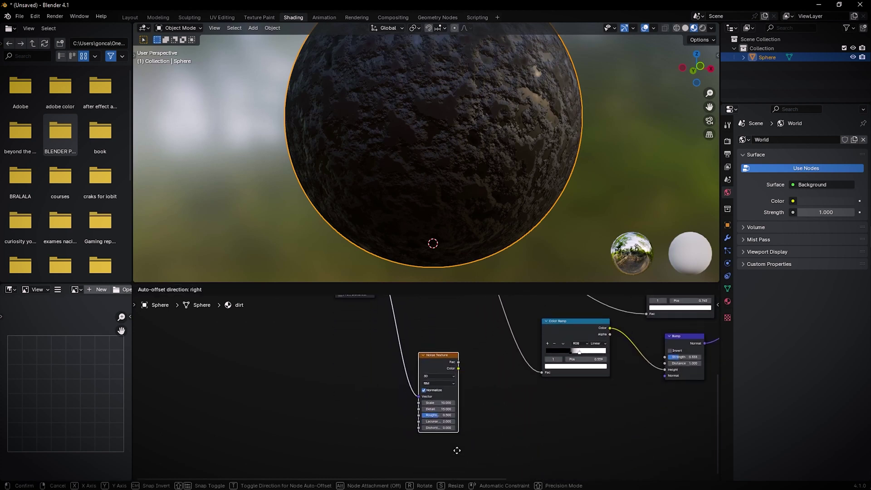
click(456, 426)
middle_drag(490, 381, 491, 437)
drag(347, 319, 324, 319)
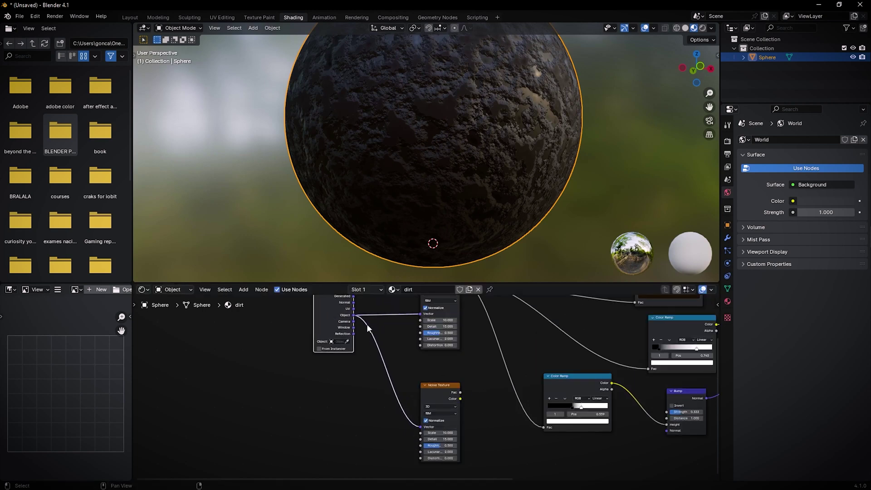
middle_drag(536, 427, 491, 424)
middle_drag(375, 352, 382, 393)
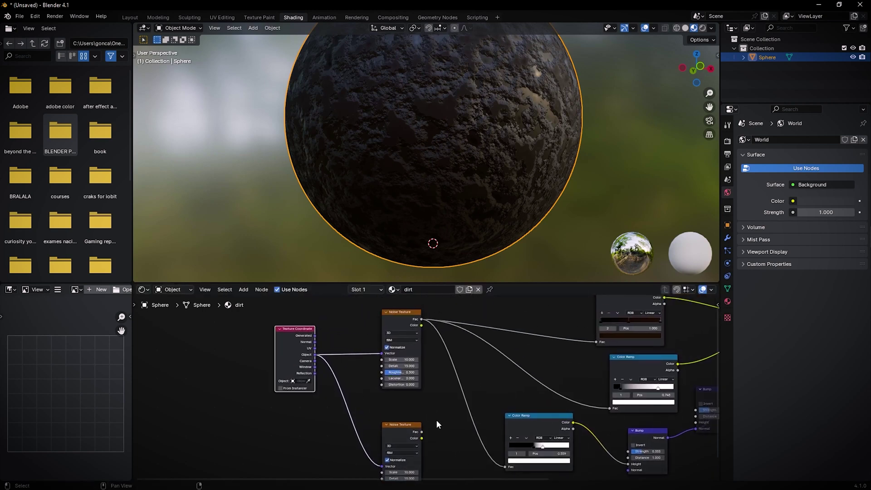
- Preview the second Noise Texture on the sphere and link its Fac output to the muted Bump's Height
middle_drag(459, 449, 392, 373)
scroll(380, 428, up, 6)
middle_drag(377, 432, 423, 413)
click(349, 420)
ctrl+shift+click(354, 346)
scroll(356, 318, down, 7)
middle_drag(356, 318, 338, 370)
drag(338, 371, 592, 360)
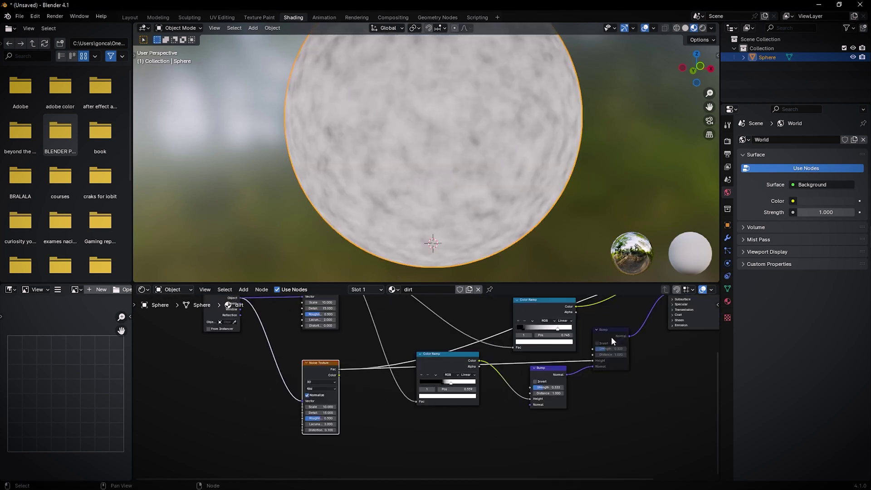
- Unmute the second Bump node, preview it on the sphere, and set its Strength to 0.467 and Distance to 0.290
click(609, 335)
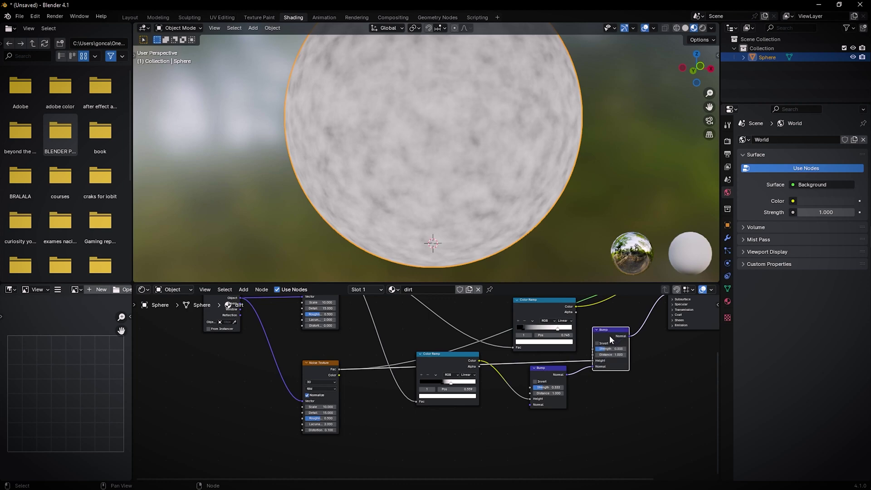
scroll(655, 374, up, 4)
middle_drag(655, 394, 351, 453)
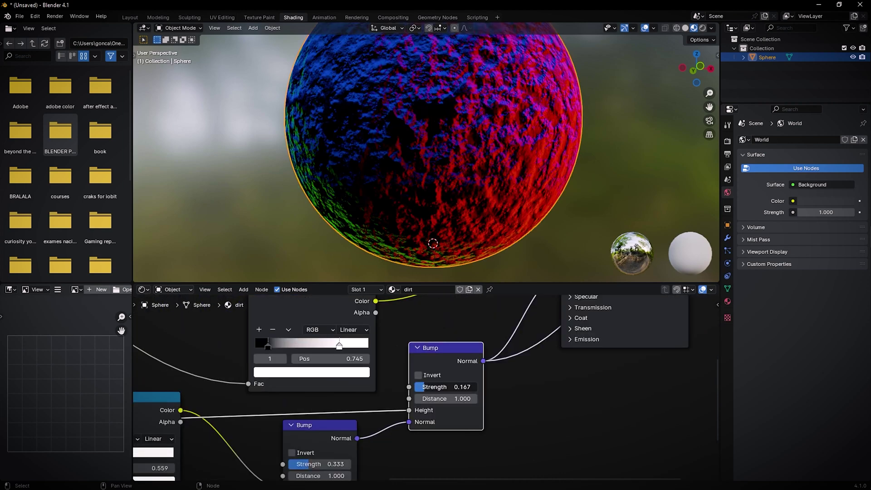
drag(423, 387, 470, 386)
middle_drag(345, 167, 446, 187)
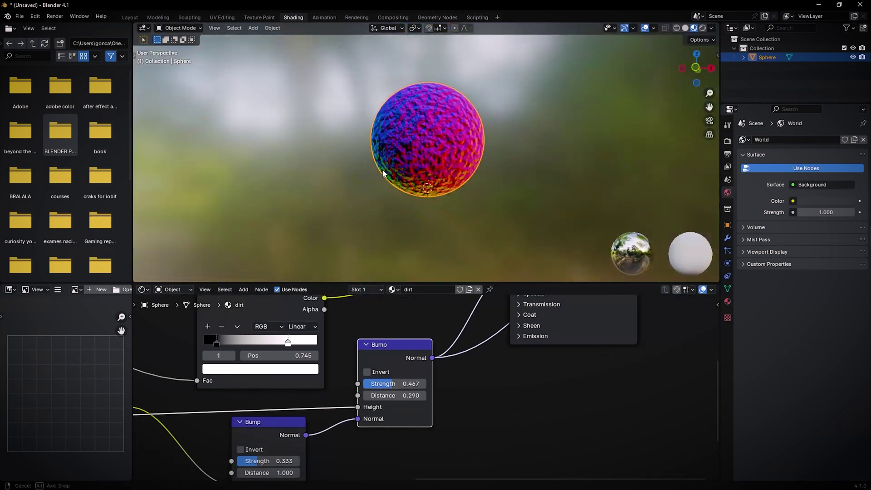
- Inspect the layered bump from several sides and return the sphere's preview to the Principled BSDF
scroll(446, 187, up, 5)
scroll(584, 360, down, 12)
middle_drag(497, 313, 416, 355)
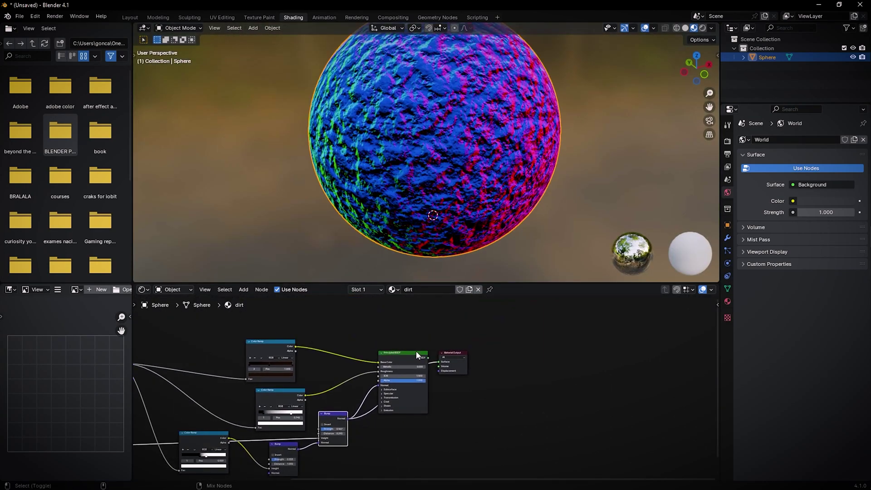
ctrl+shift+click(417, 355)
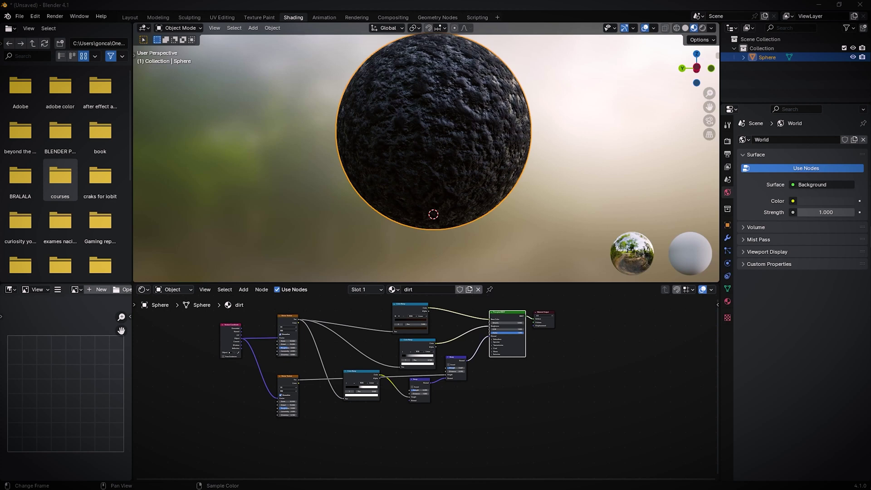
- Add a Voronoi Texture below the second Noise Texture and link the Object coordinates to its Vector
scroll(405, 430, up, 2)
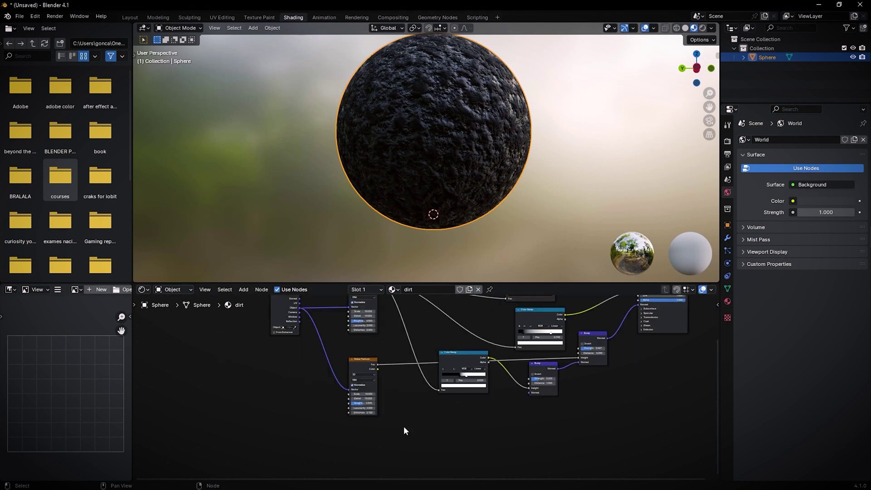
key(shift+a)
text(s)
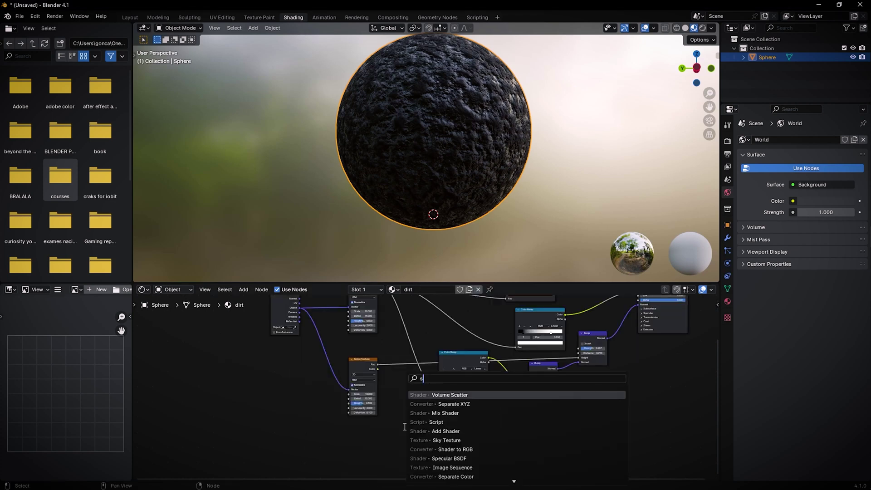
key(BackSpace)
text(vor)
key(Return)
click(335, 418)
drag(335, 458, 220, 357)
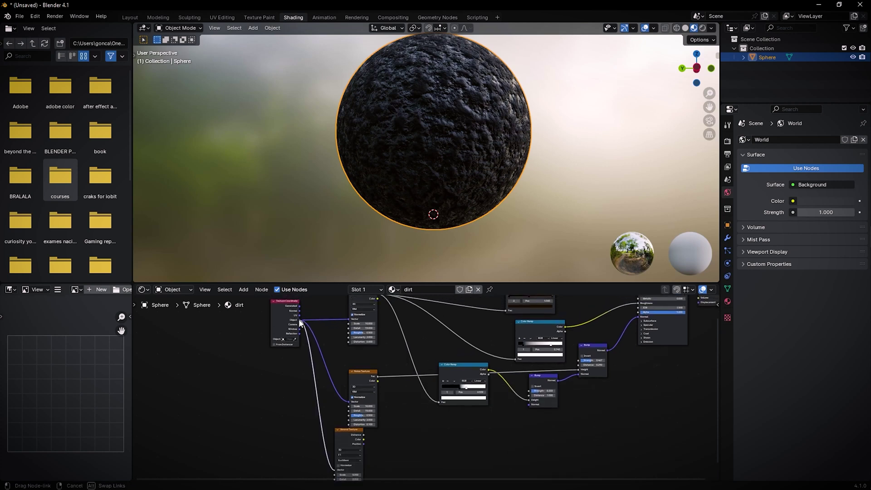
- Preview the Voronoi Texture on the sphere and set its feature output to Distance to Edge
middle_drag(440, 465, 371, 411)
scroll(362, 335, up, 3)
ctrl+shift+click(288, 390)
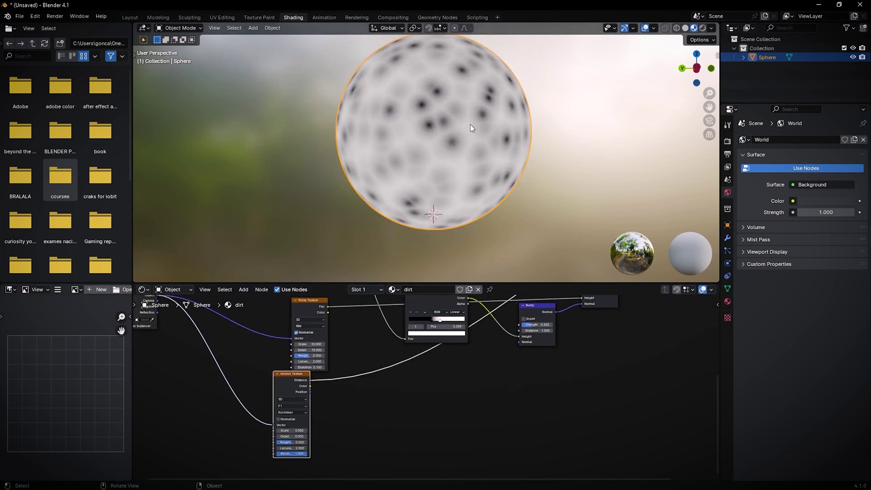
middle_drag(459, 102, 458, 127)
scroll(420, 135, up, 1)
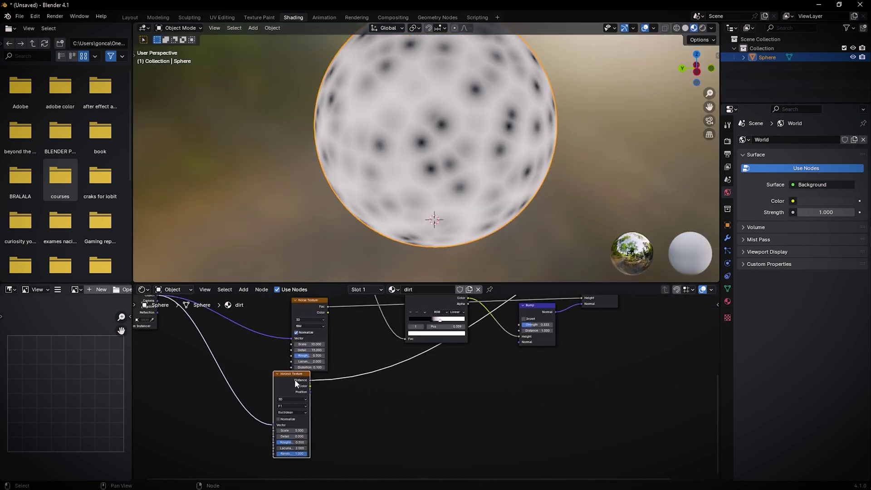
scroll(405, 416, up, 3)
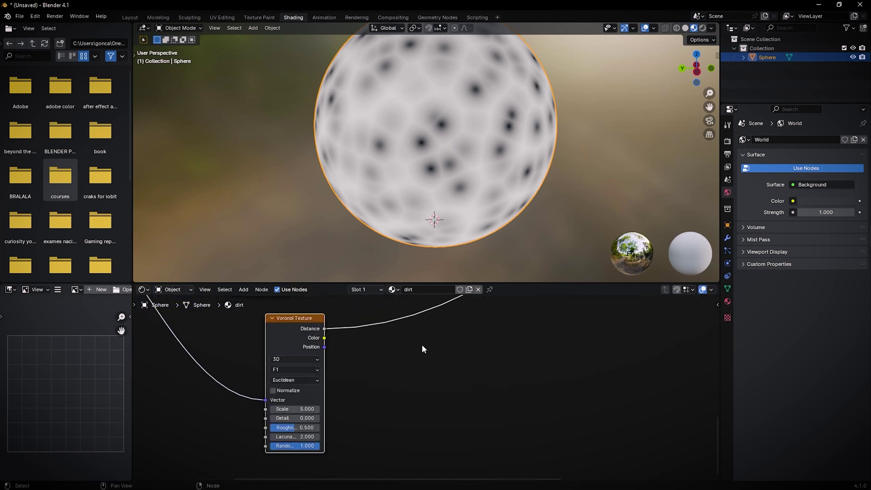
click(296, 369)
click(296, 420)
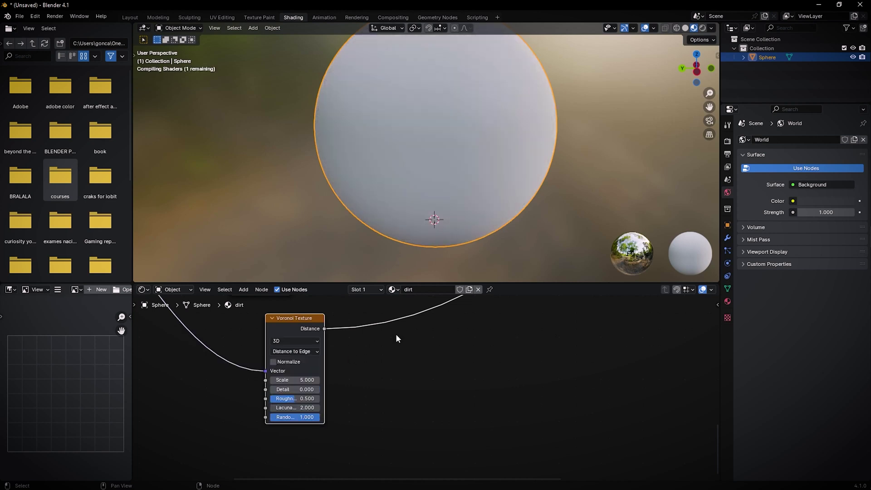
- Set the Voronoi Texture's Scale to 10
scroll(431, 454, down, 5)
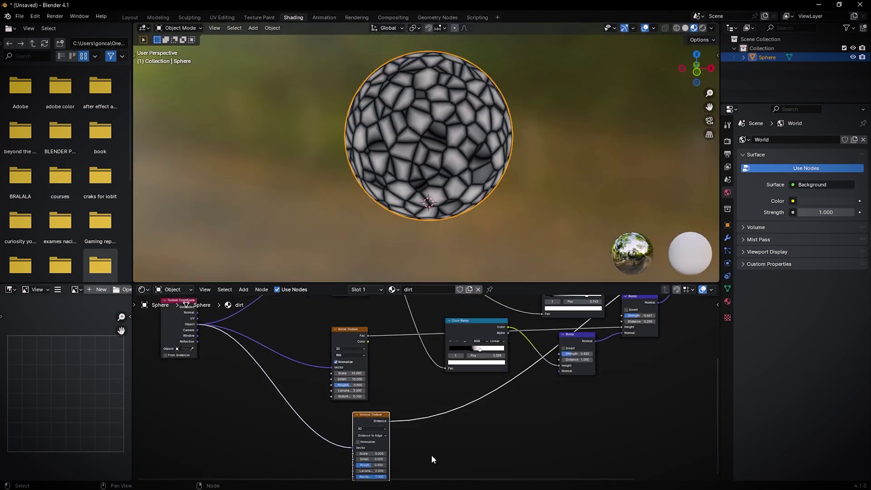
middle_drag(392, 398, 395, 401)
scroll(397, 408, up, 2)
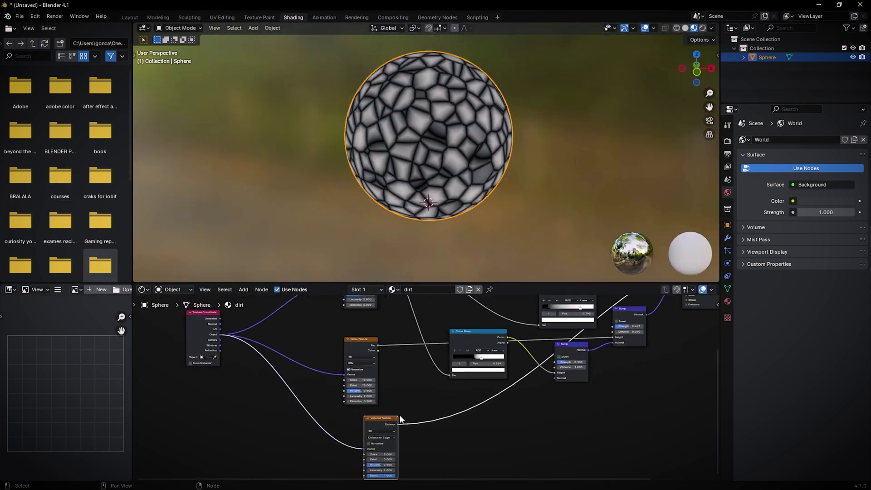
scroll(355, 350, up, 1)
middle_drag(388, 446, 364, 279)
scroll(360, 389, up, 5)
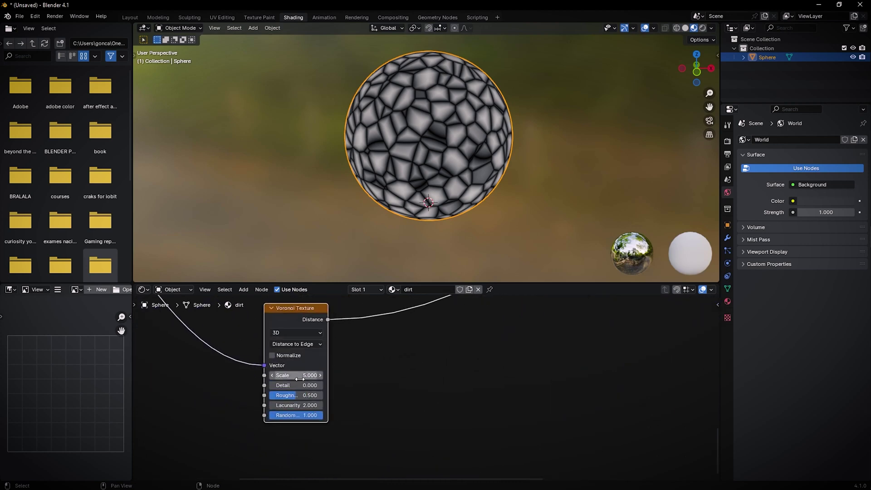
click(299, 376)
text(10)
key(Return)
- Insert a Color Ramp after the Voronoi Texture, shift its black stop inward, and set the white stop to 0.073
scroll(379, 388, down, 3)
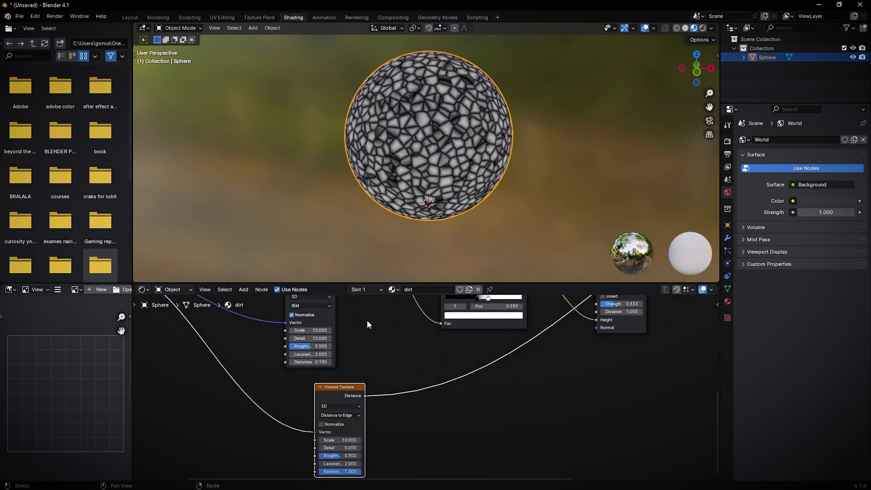
scroll(363, 330, up, 3)
middle_drag(365, 315, 366, 396)
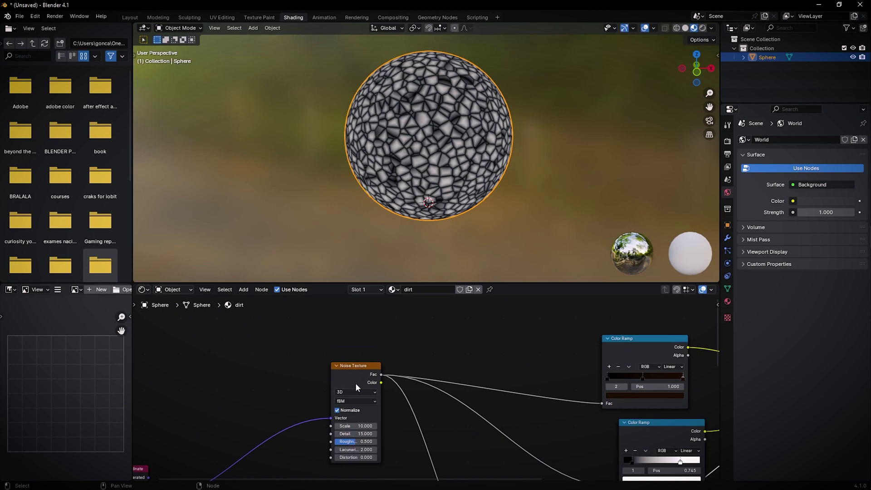
middle_drag(404, 429, 360, 263)
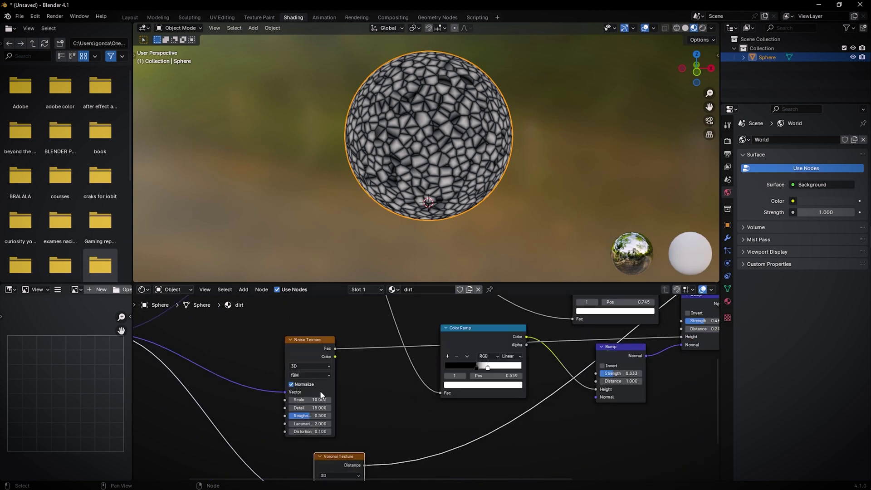
middle_drag(320, 388, 324, 394)
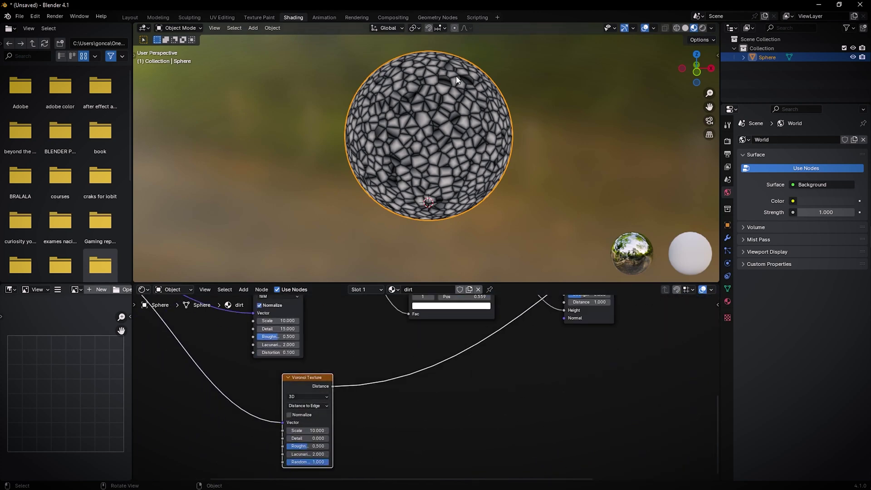
scroll(370, 407, down, 2)
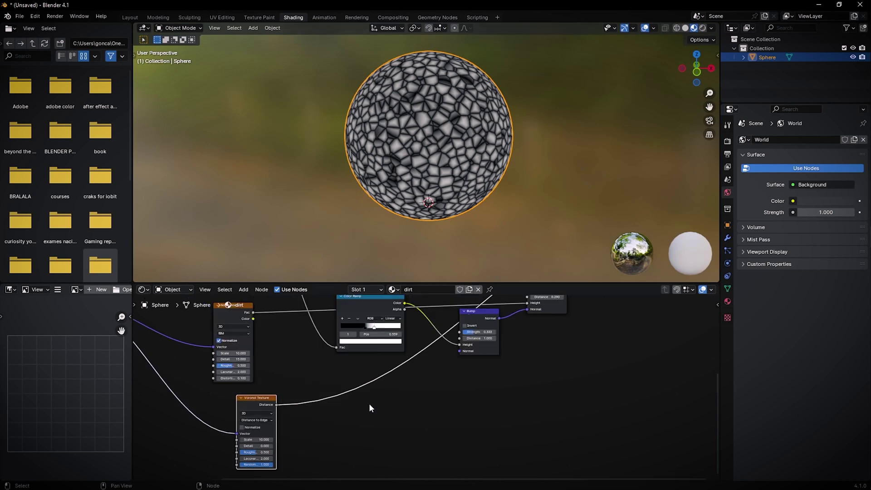
key(shift+a)
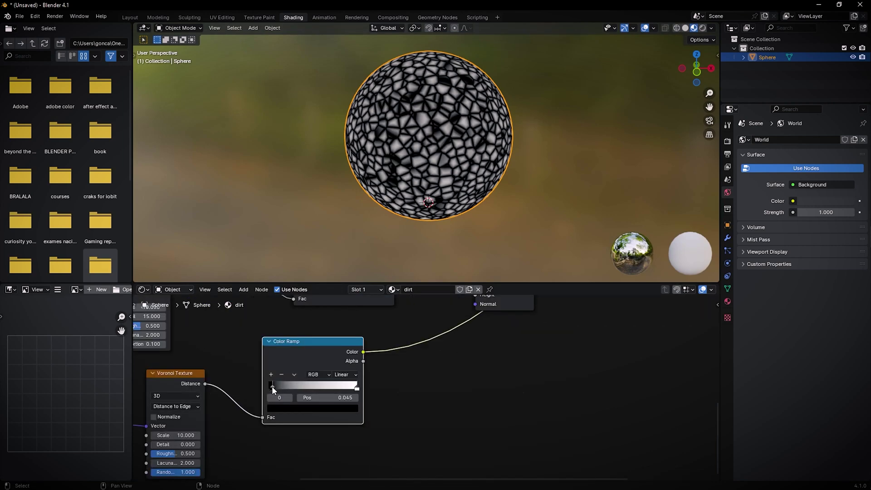
drag(356, 388, 274, 386)
scroll(454, 117, up, 2)
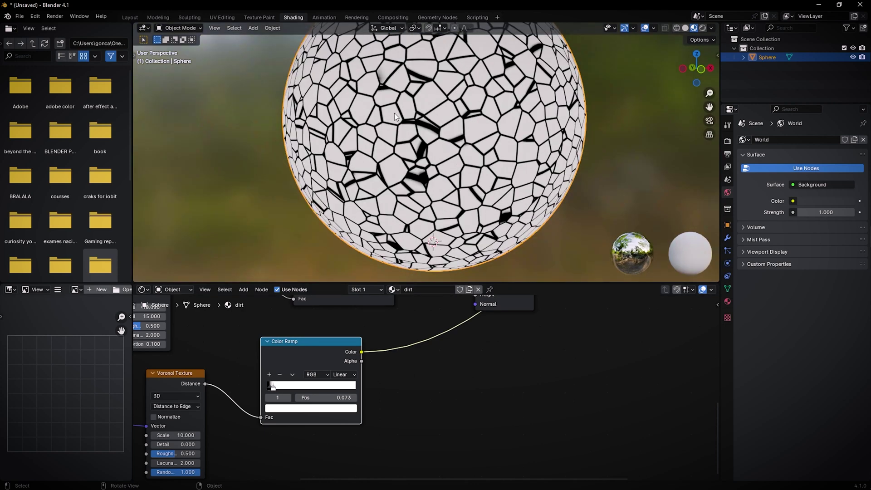
middle_drag(437, 145, 421, 83)
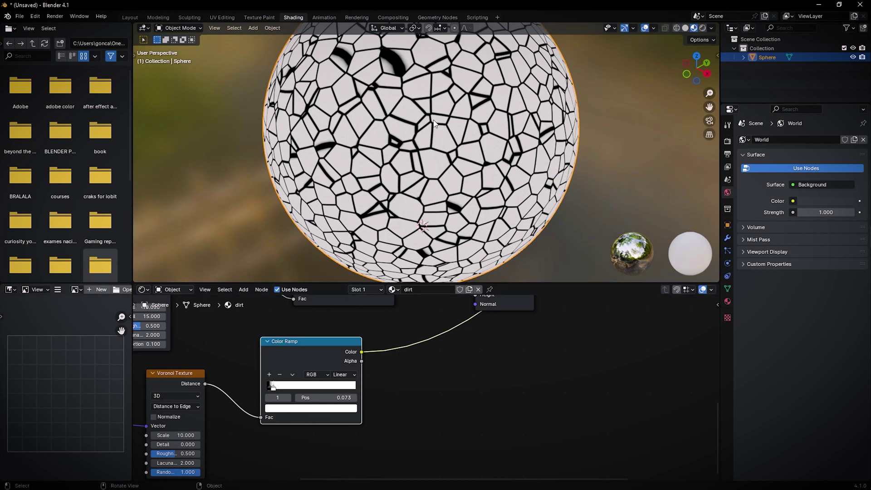
- Duplicate the second Noise Texture and insert the copy between the Texture Coordinate and the Voronoi Texture's Vector
scroll(230, 357, down, 3)
middle_drag(287, 359, 371, 385)
click(327, 324)
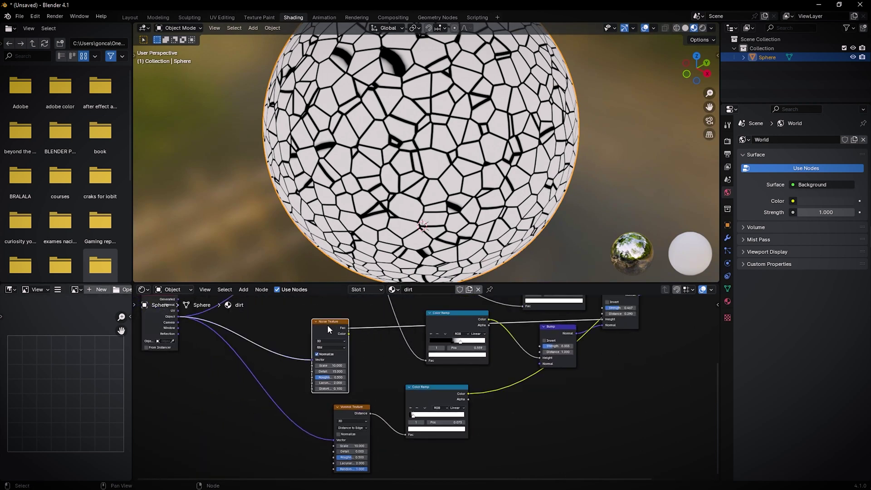
key(shift+d)
click(297, 395)
- Set the new Noise Texture's Scale to 1 and Roughness to 0.533
scroll(429, 401, up, 5)
middle_drag(428, 401, 510, 380)
scroll(341, 432, up, 2)
click(283, 439)
text(1)
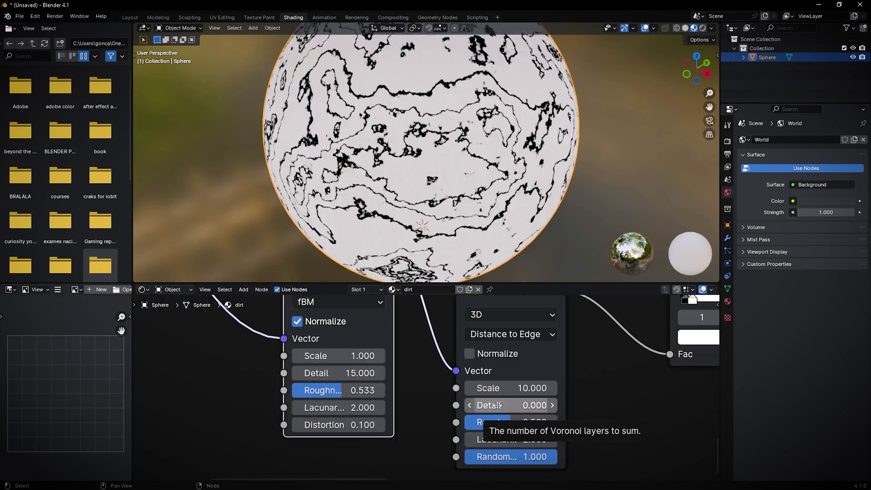
- Increase the Voronoi Texture's Detail and check the distorted crack pattern on the sphere
middle_drag(519, 352, 441, 365)
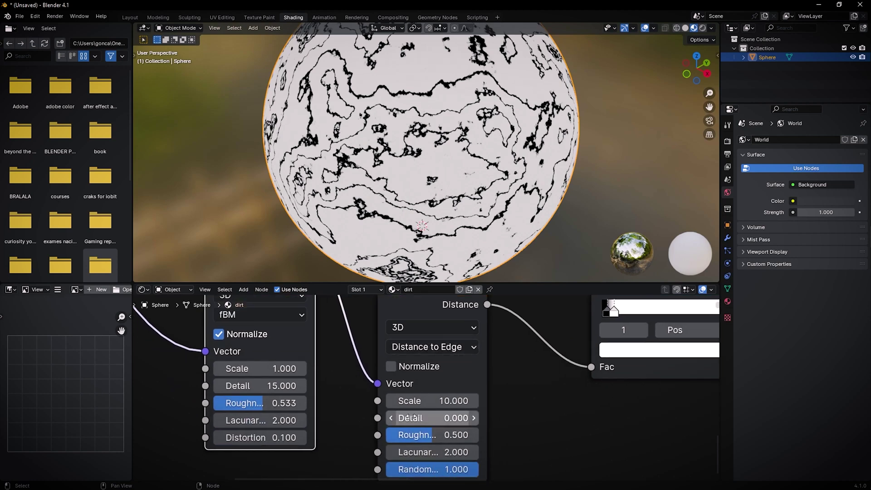
drag(411, 417, 479, 416)
scroll(499, 386, down, 8)
middle_drag(419, 117, 388, 103)
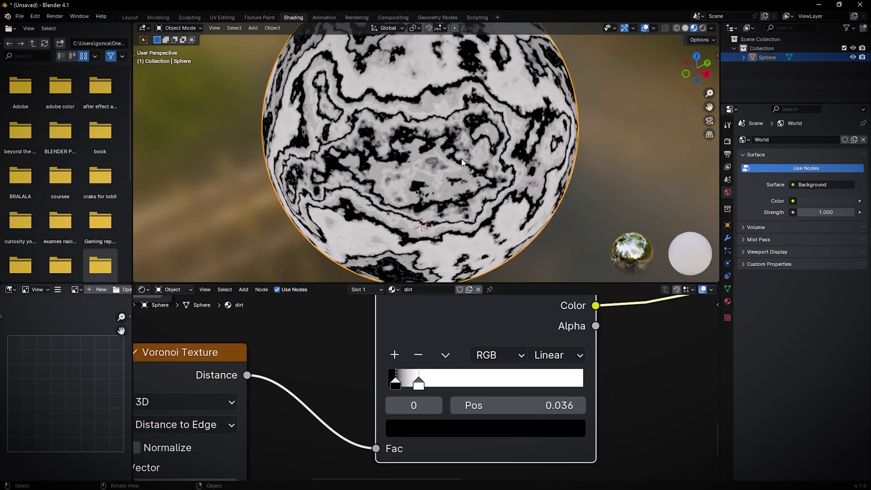
- Tighten the Voronoi's Color Ramp with the black stop at 0.041 and the white stop close beside it
drag(416, 383, 396, 386)
scroll(446, 194, down, 5)
middle_drag(446, 194, 446, 158)
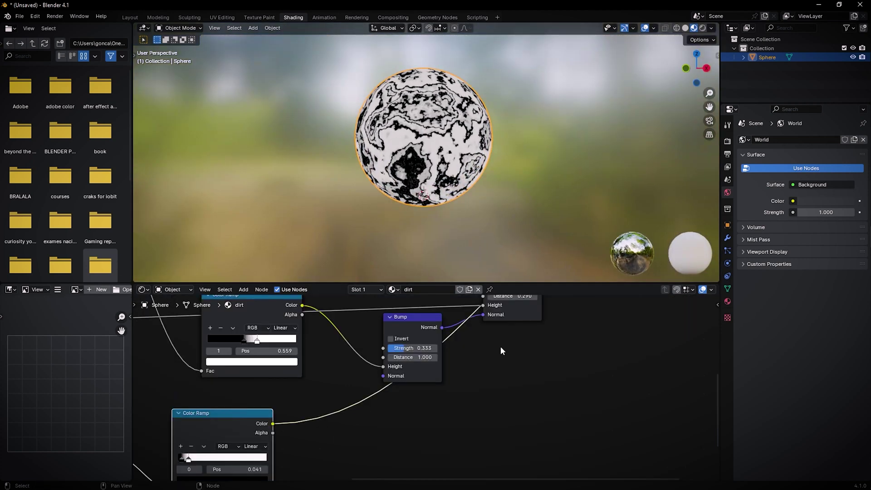
- Move the Principled BSDF farther from the Bump nodes to make room for another node
middle_drag(491, 347, 467, 379)
scroll(417, 436, down, 7)
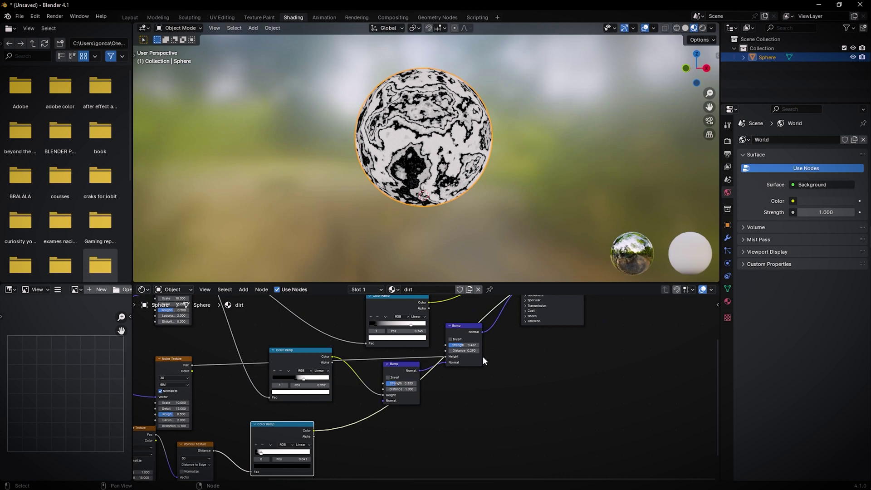
middle_drag(537, 347, 381, 441)
drag(397, 355, 539, 386)
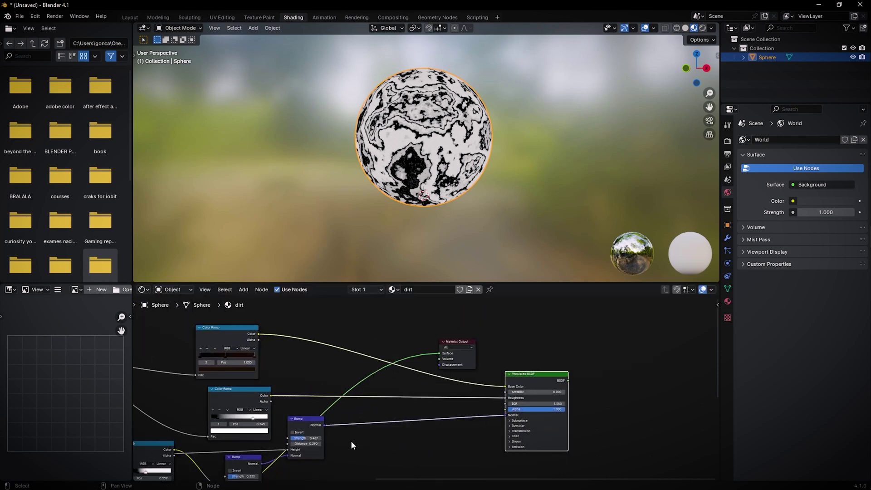
- Duplicate the second Bump node and insert the copy between it and the Principled BSDF's Normal
middle_drag(350, 440, 406, 408)
click(375, 394)
key(shift+d)
click(463, 385)
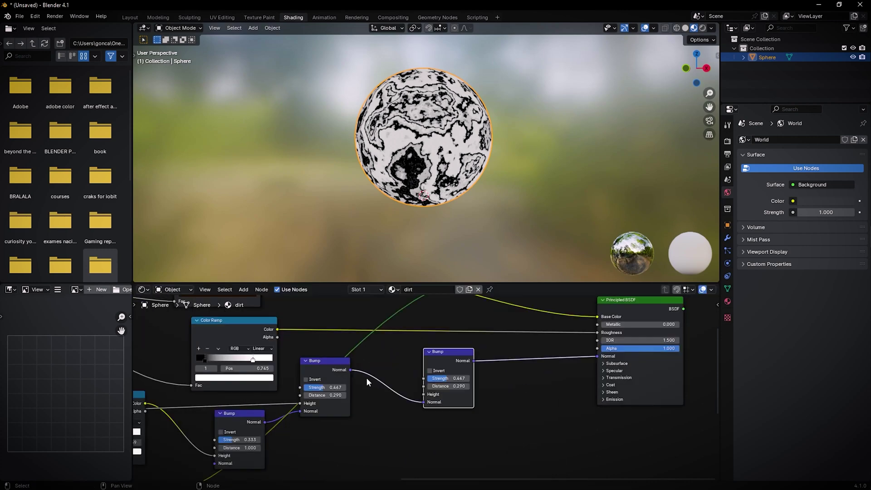
- Link the Color output of the Voronoi's Color Ramp to the third Bump's Height
middle_drag(376, 437, 540, 339)
scroll(422, 429, down, 5)
middle_drag(421, 429, 330, 474)
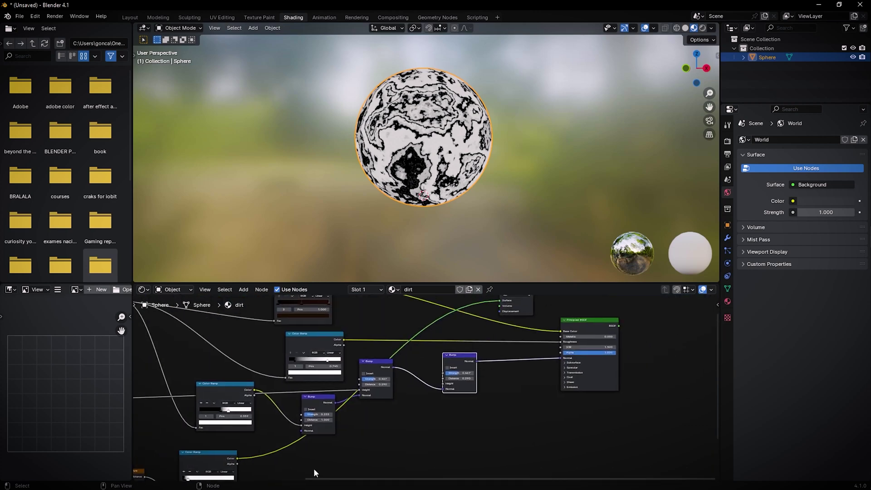
drag(237, 458, 449, 383)
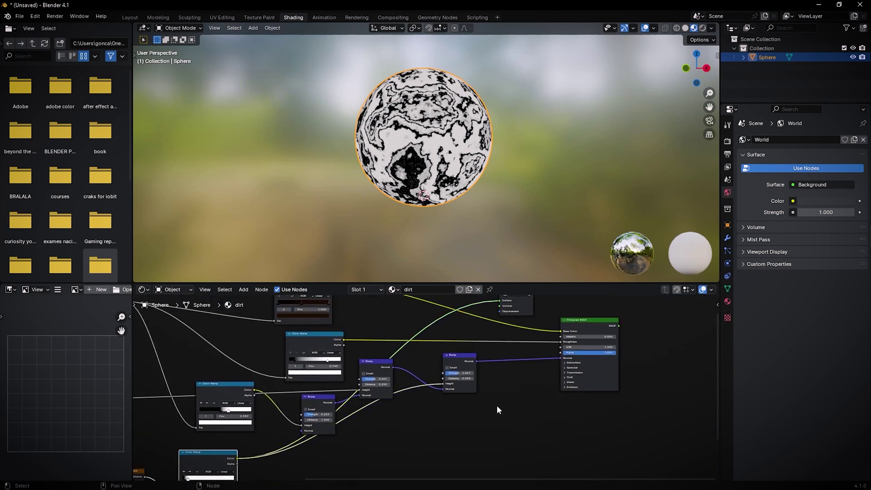